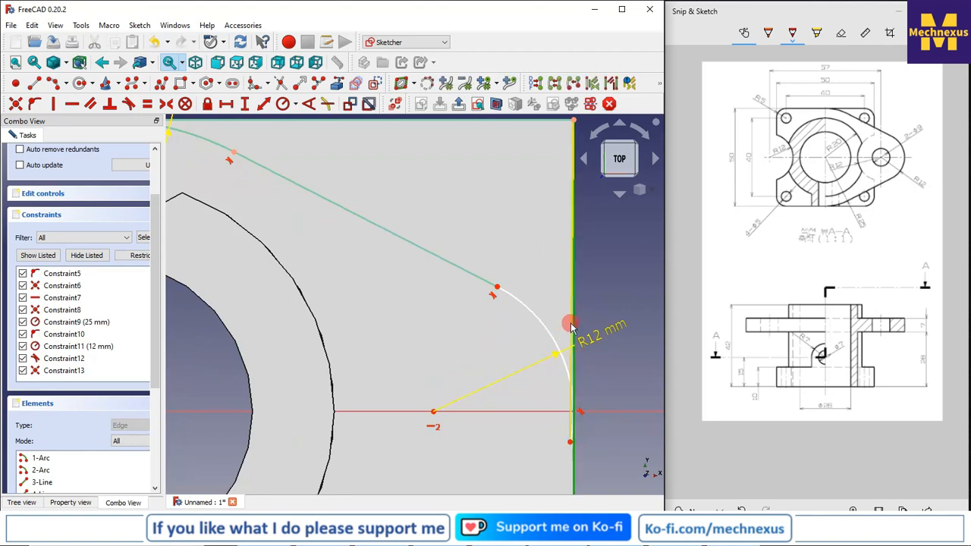
# - Constrain the near-vertical side line of the corner outline to vertical and finish the sketch
pyautogui.click(588, 370)
pyautogui.click(572, 343)
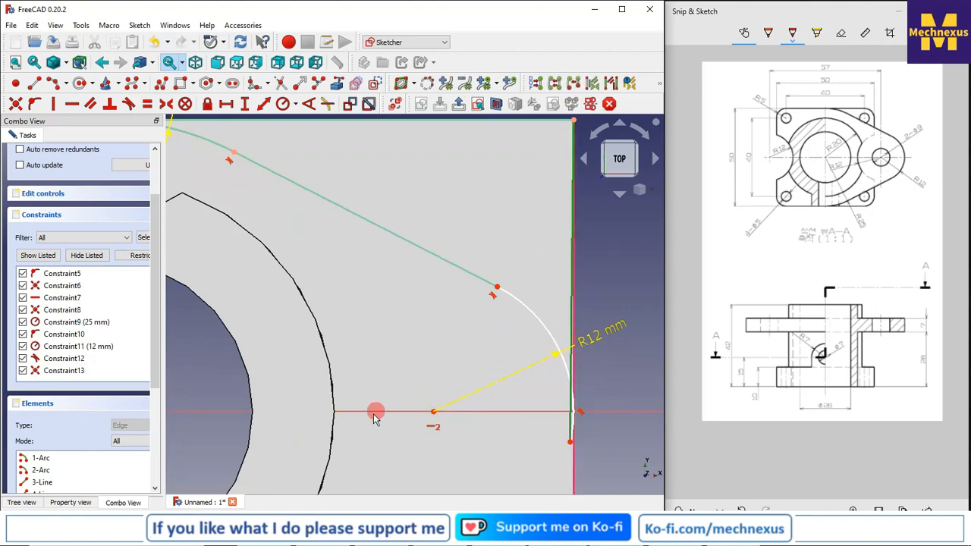
pyautogui.click(54, 107)
pyautogui.scroll(-2, 403, 340)
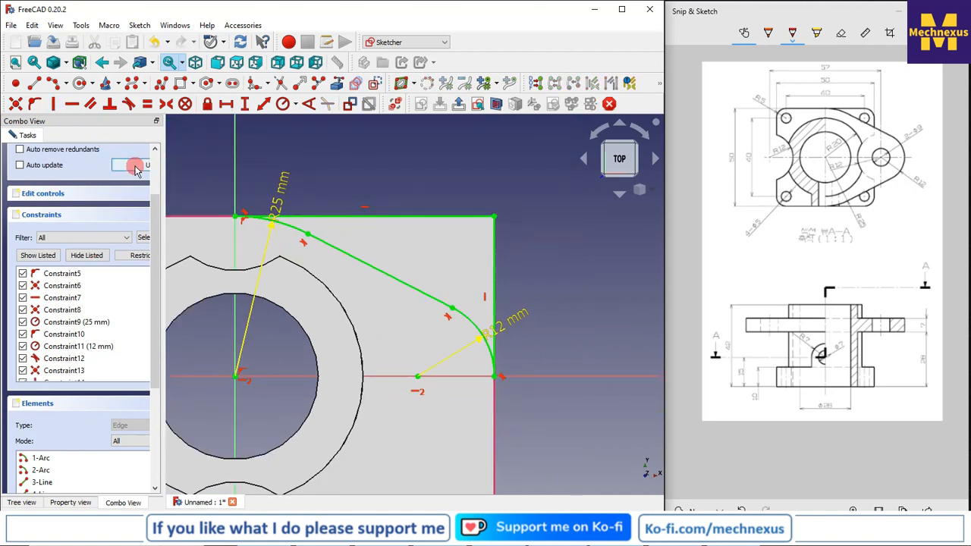
pyautogui.scroll(3, 133, 167)
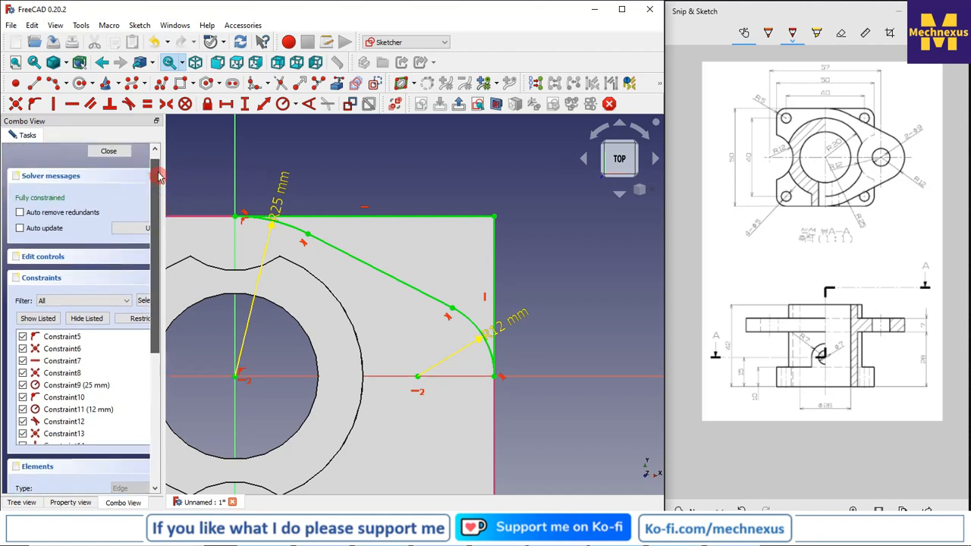
pyautogui.click(109, 160)
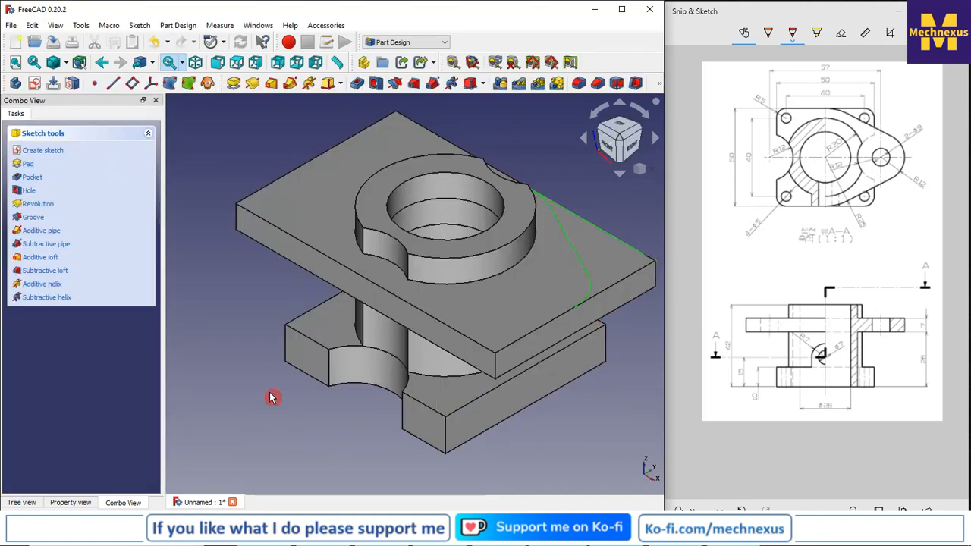
# - Try to cut the corner profile as a pocket with type Through all
pyautogui.click(357, 83)
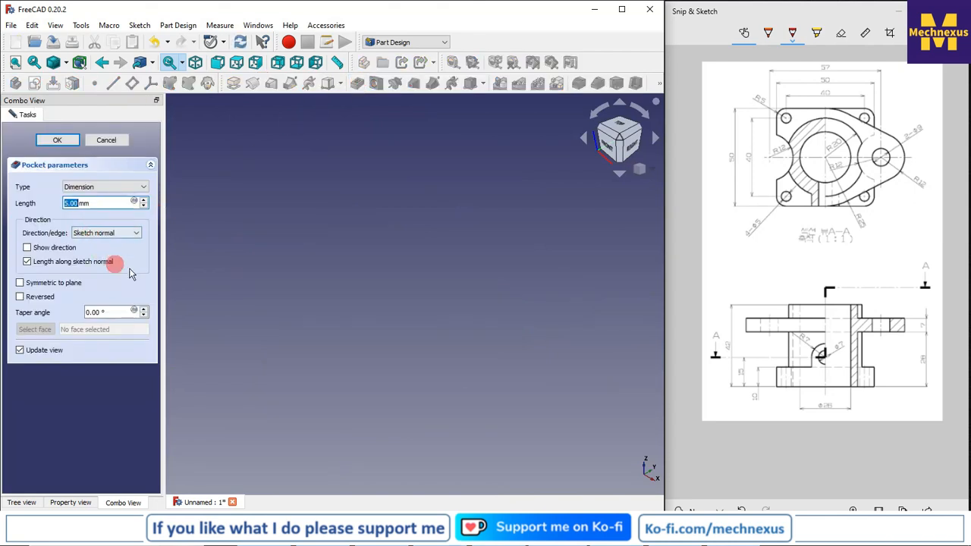
pyautogui.click(103, 188)
pyautogui.click(14, 285)
pyautogui.click(19, 297)
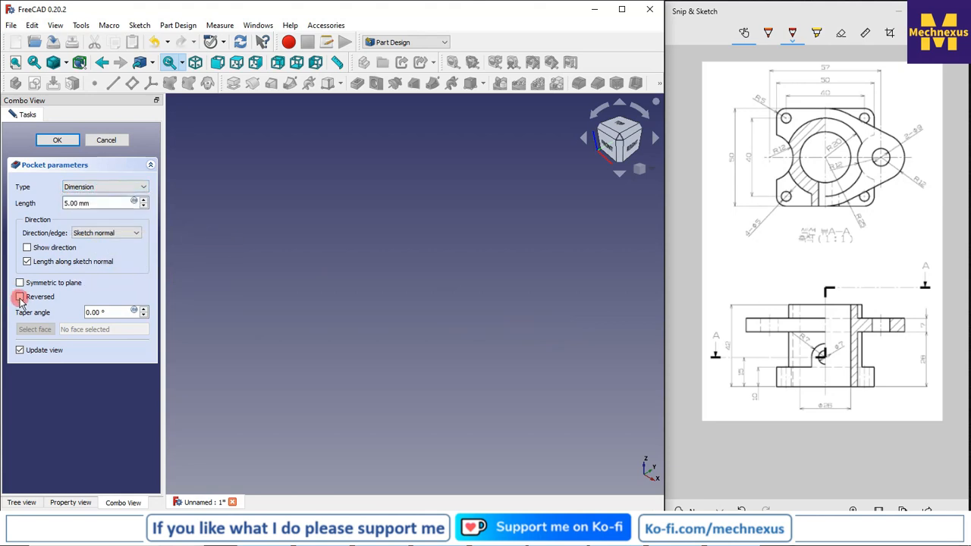
pyautogui.click(95, 189)
pyautogui.click(79, 205)
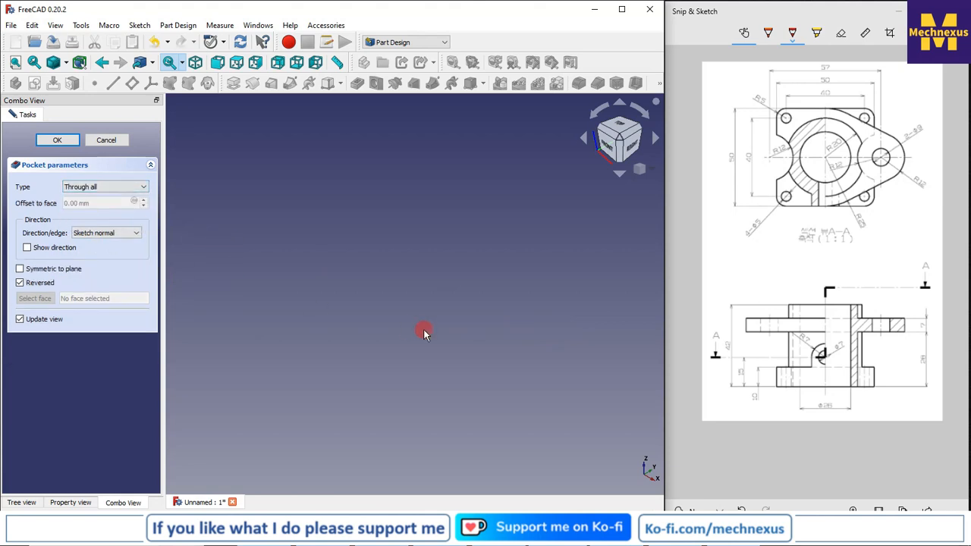
pyautogui.click(19, 284)
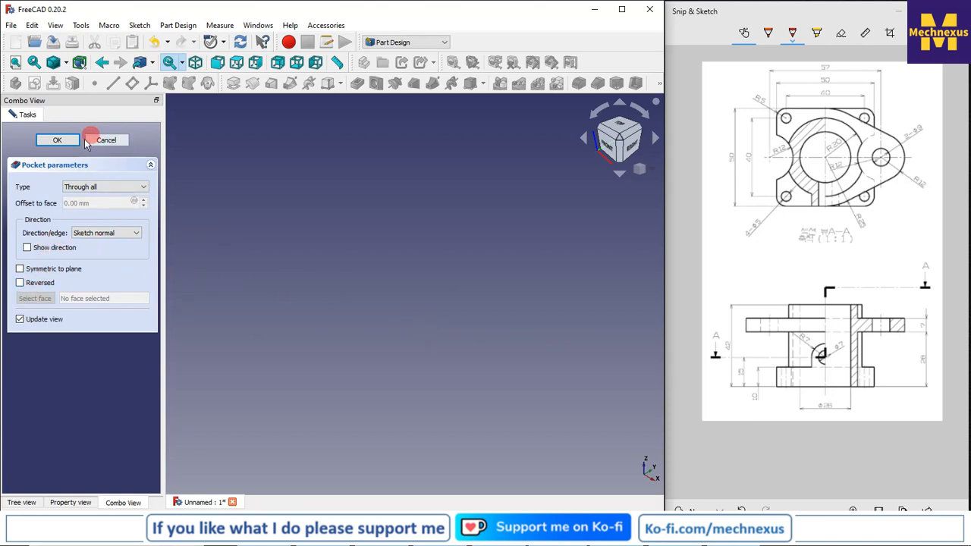
pyautogui.click(89, 189)
pyautogui.click(88, 203)
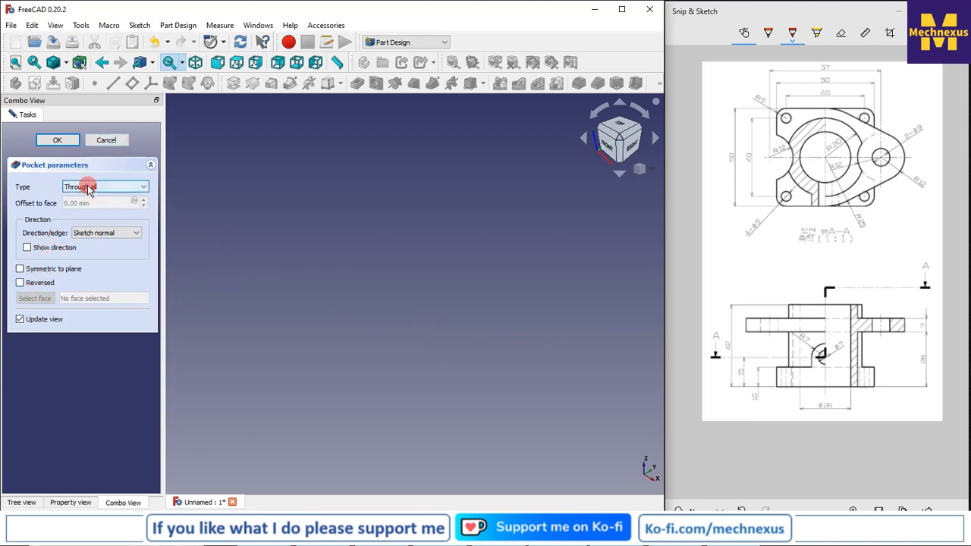
pyautogui.click(57, 140)
pyautogui.click(374, 235)
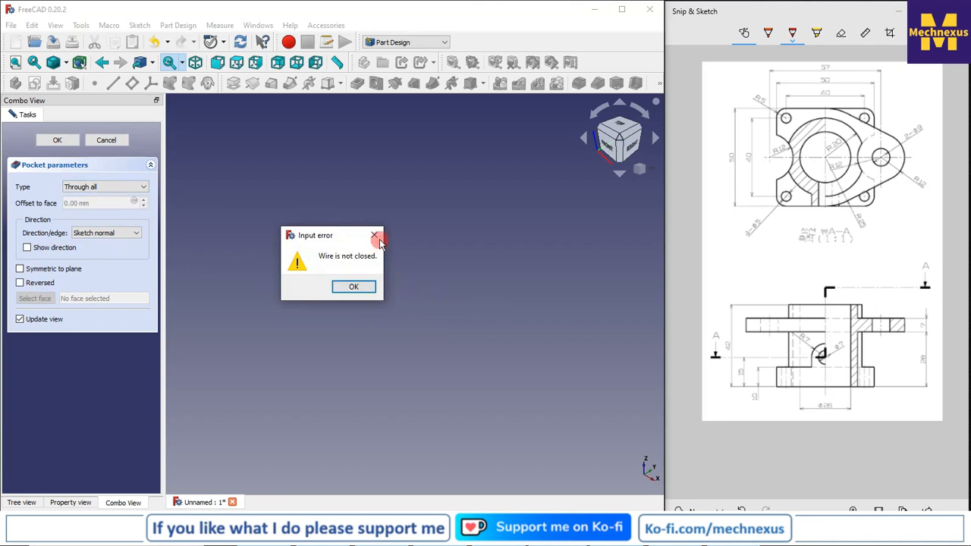
pyautogui.click(20, 502)
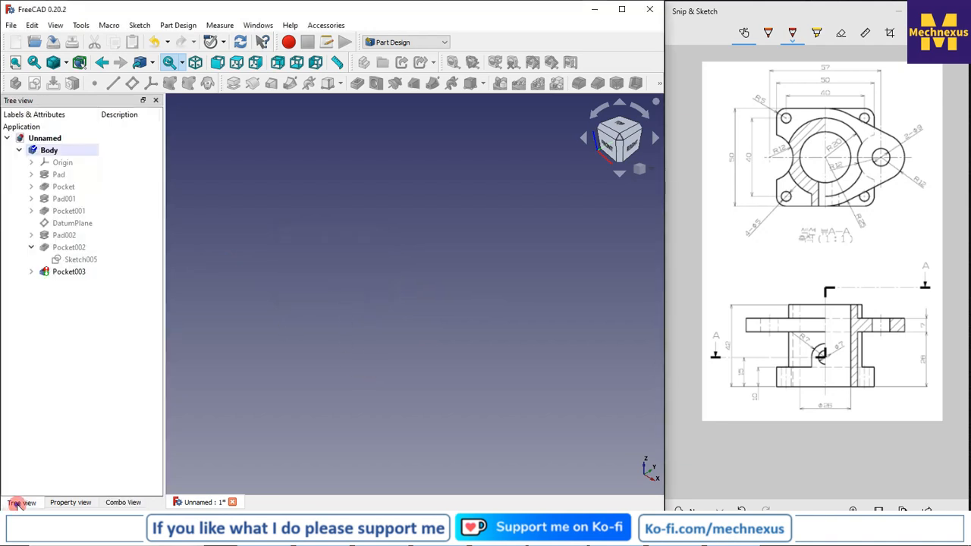
pyautogui.click(115, 502)
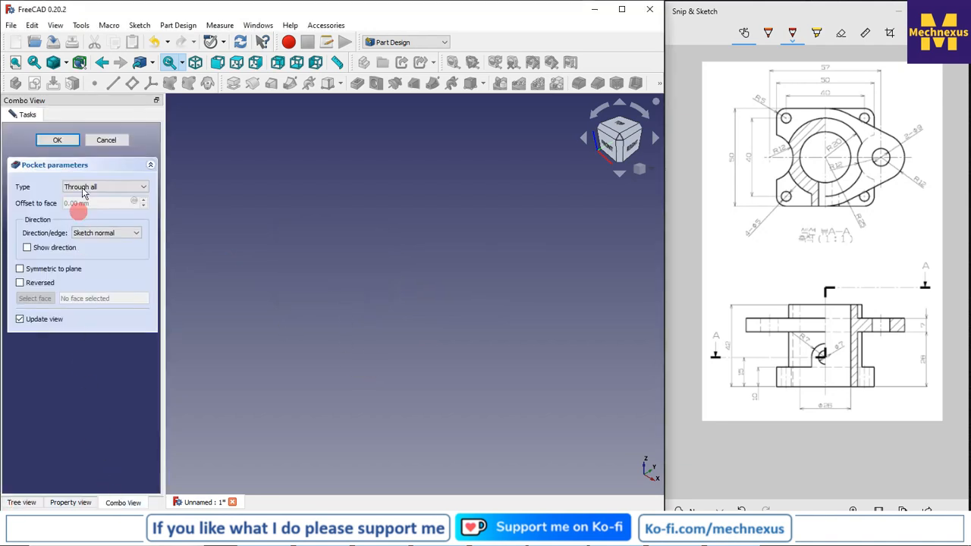
pyautogui.press('Escape')
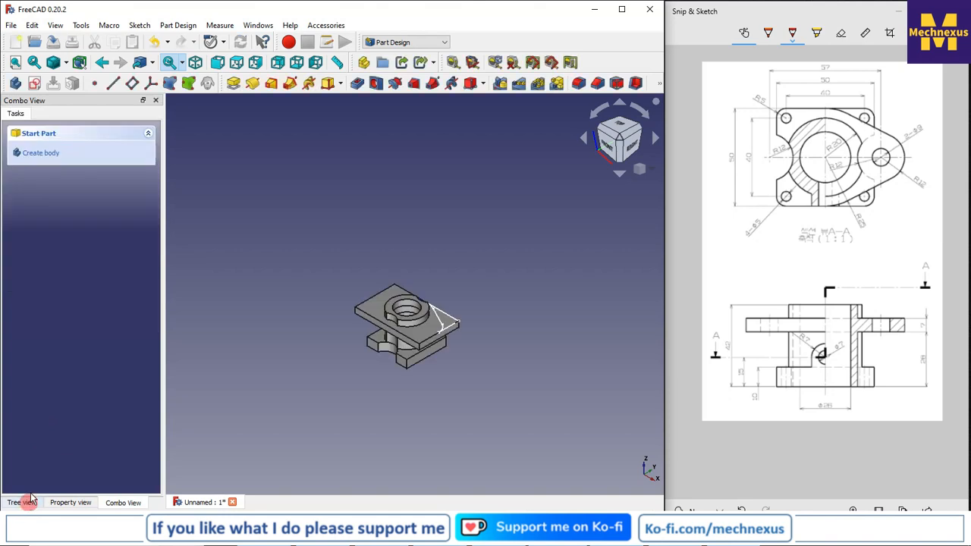
# - Reopen the corner sketch and examine its arc ends, tangent points and outer corner for gaps in the outline
pyautogui.click(21, 504)
pyautogui.click(69, 272)
pyautogui.press('Return')
pyautogui.scroll(6, 481, 254)
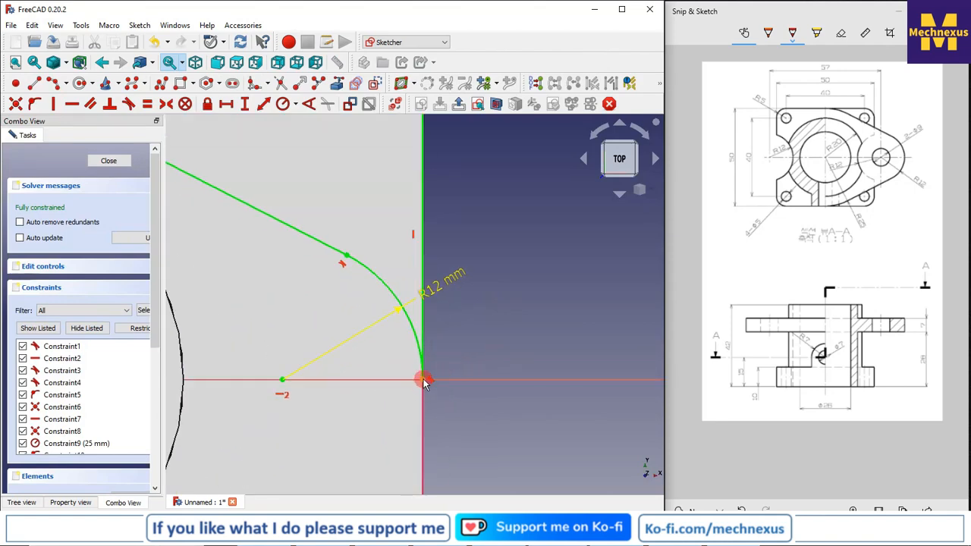
pyautogui.scroll(-3, 460, 284)
pyautogui.scroll(3, 452, 252)
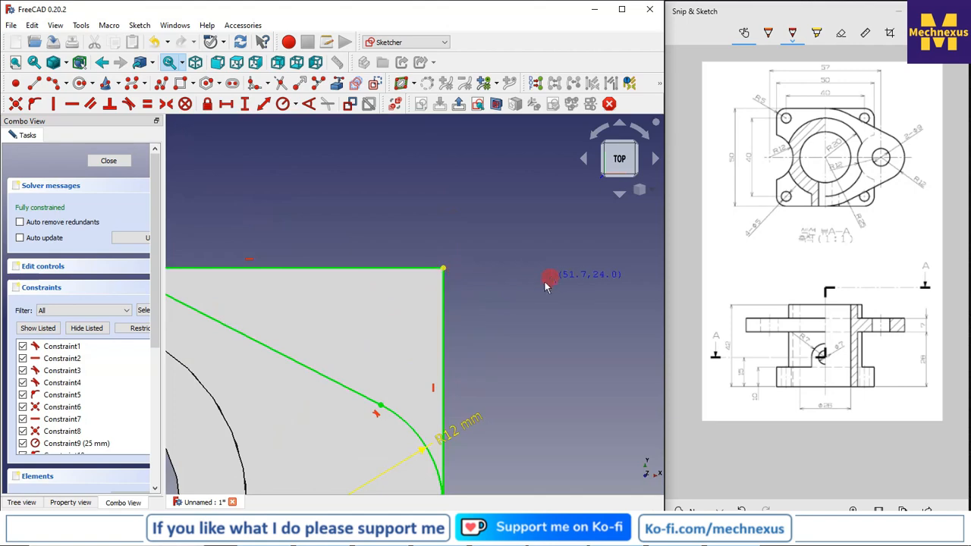
pyautogui.scroll(-3, 506, 305)
pyautogui.scroll(5, 362, 290)
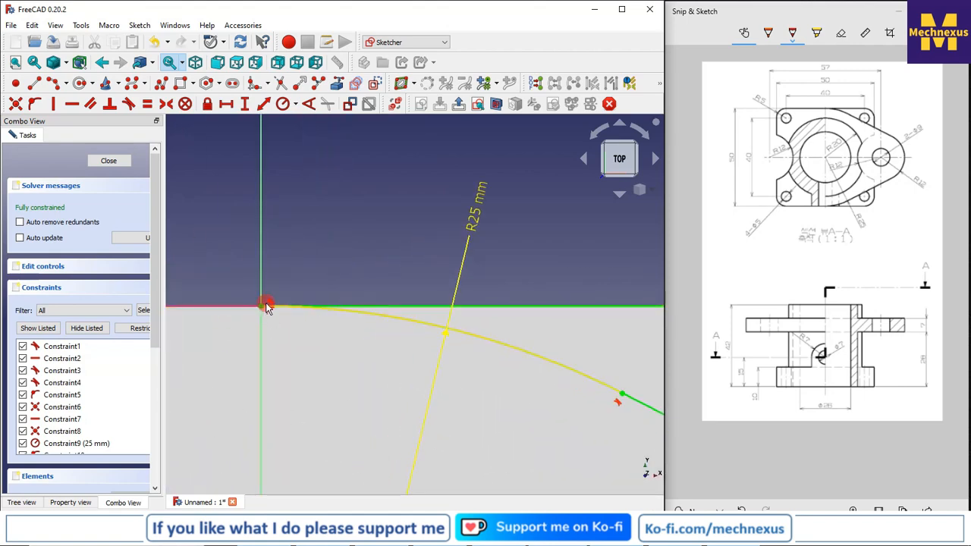
pyautogui.scroll(-5, 310, 321)
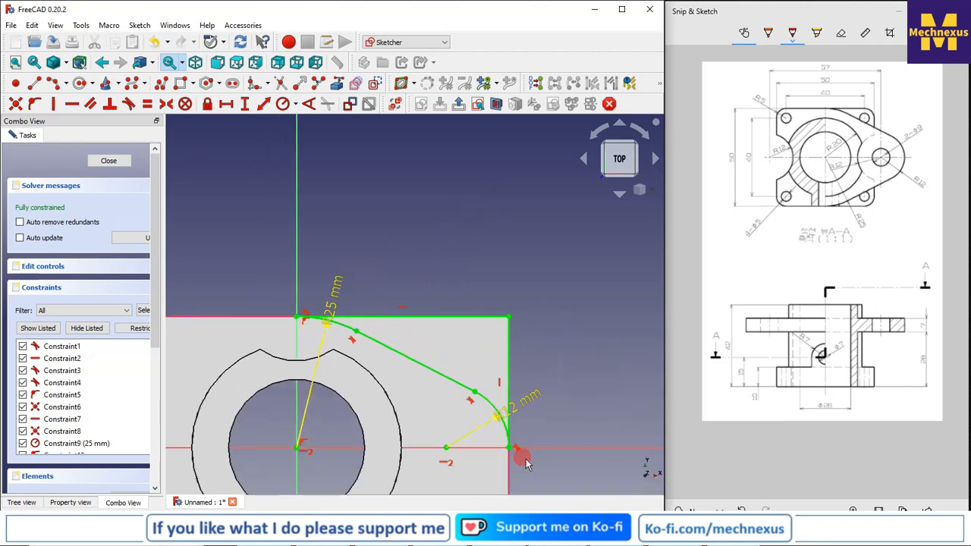
pyautogui.scroll(2, 528, 464)
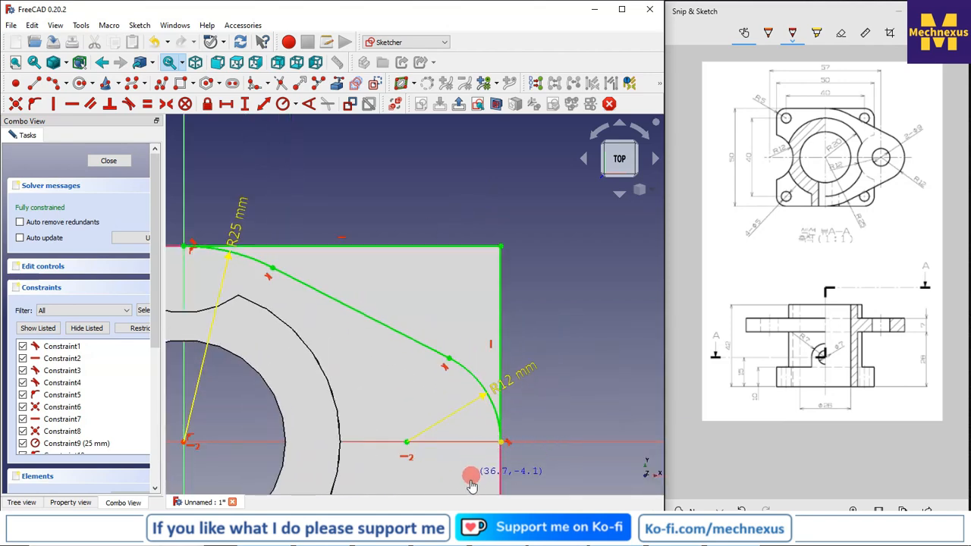
pyautogui.scroll(3, 513, 437)
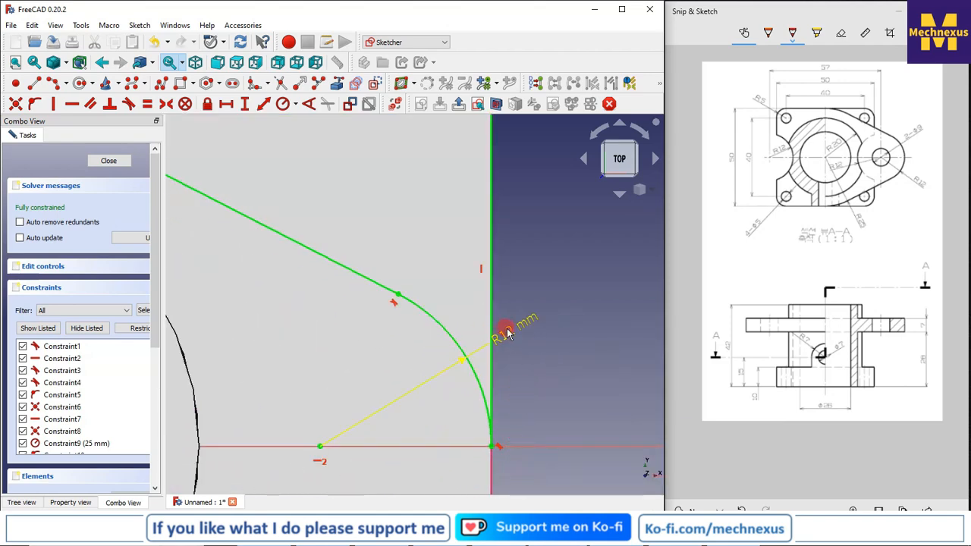
pyautogui.scroll(-5, 523, 357)
pyautogui.scroll(4, 471, 334)
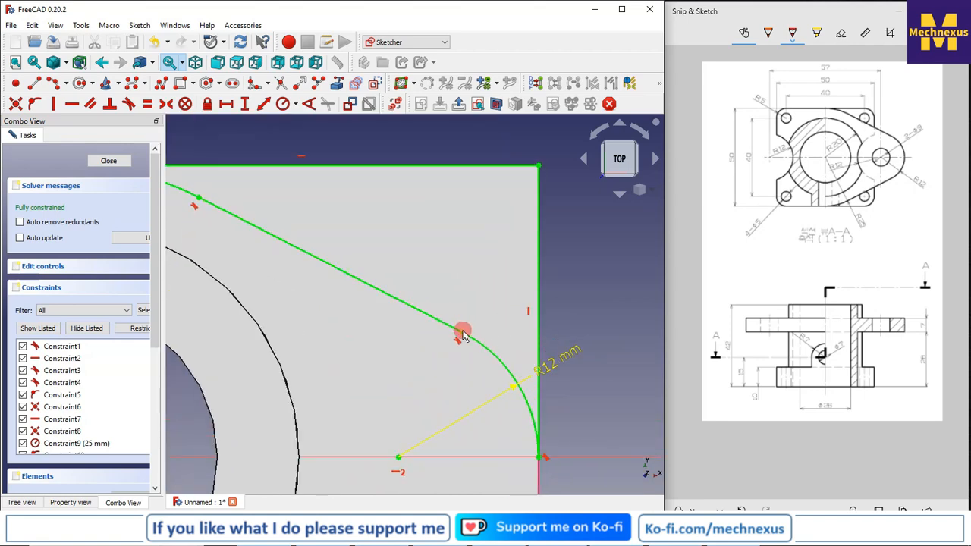
pyautogui.scroll(5, 463, 333)
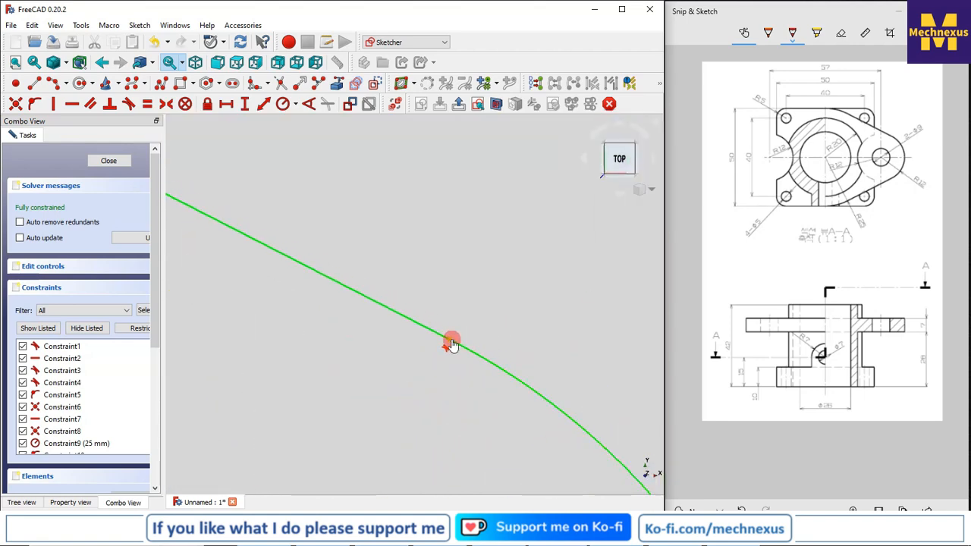
pyautogui.scroll(-5, 504, 342)
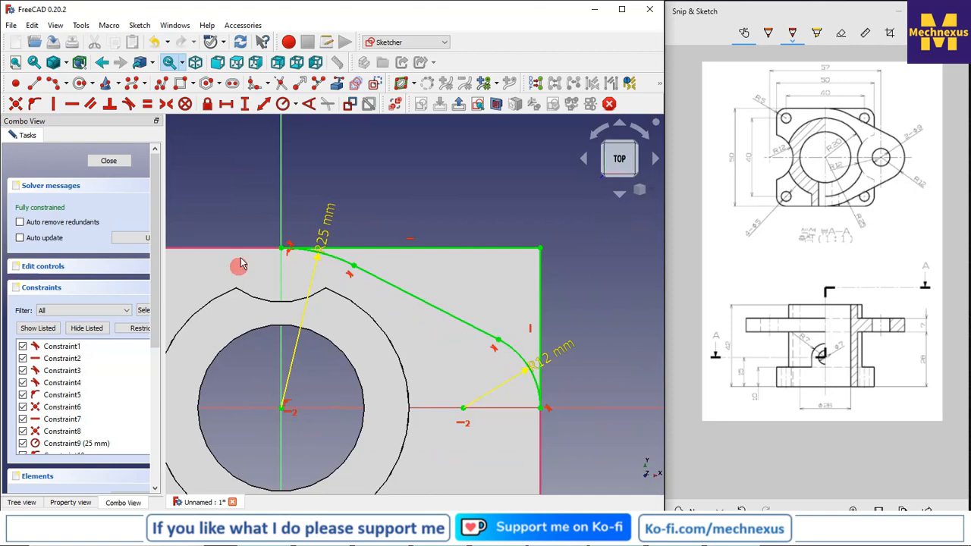
pyautogui.click(112, 167)
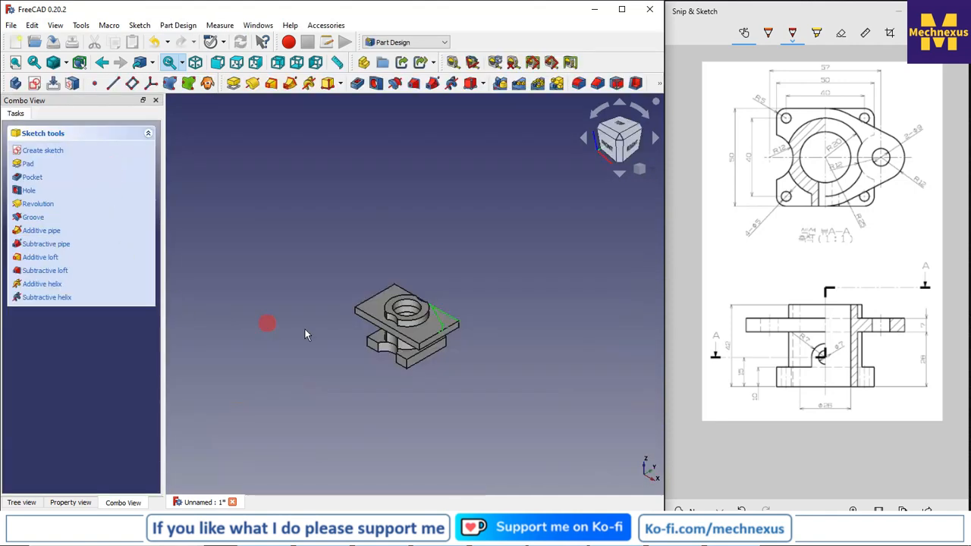
# - Try to pocket the corner profile again with type Dimension and a 5 mm length
pyautogui.click(358, 84)
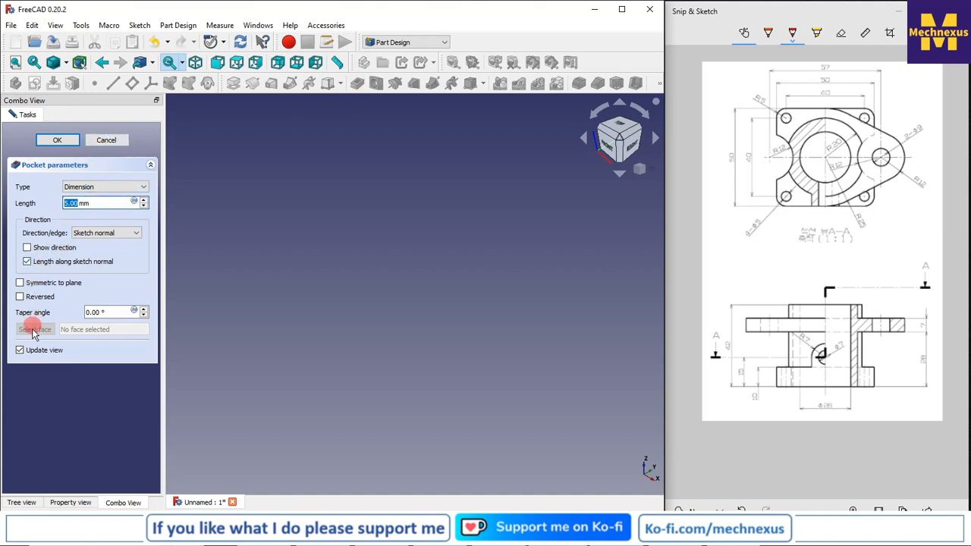
pyautogui.click(63, 140)
pyautogui.click(376, 237)
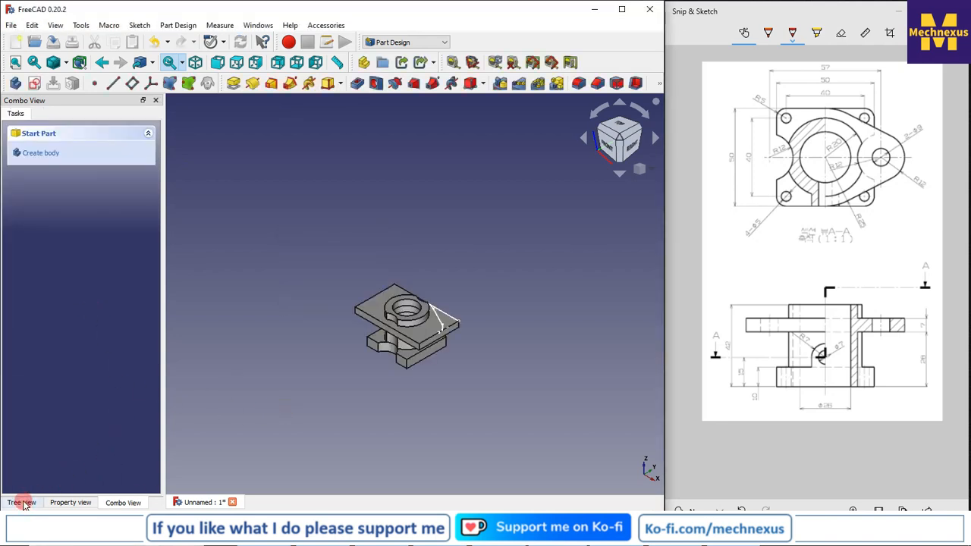
# - Reopen the corner sketch and delete the R25 arc, the sloping line and the R12 arc
pyautogui.click(23, 505)
pyautogui.click(80, 271)
pyautogui.rightClick(72, 271)
pyautogui.click(114, 279)
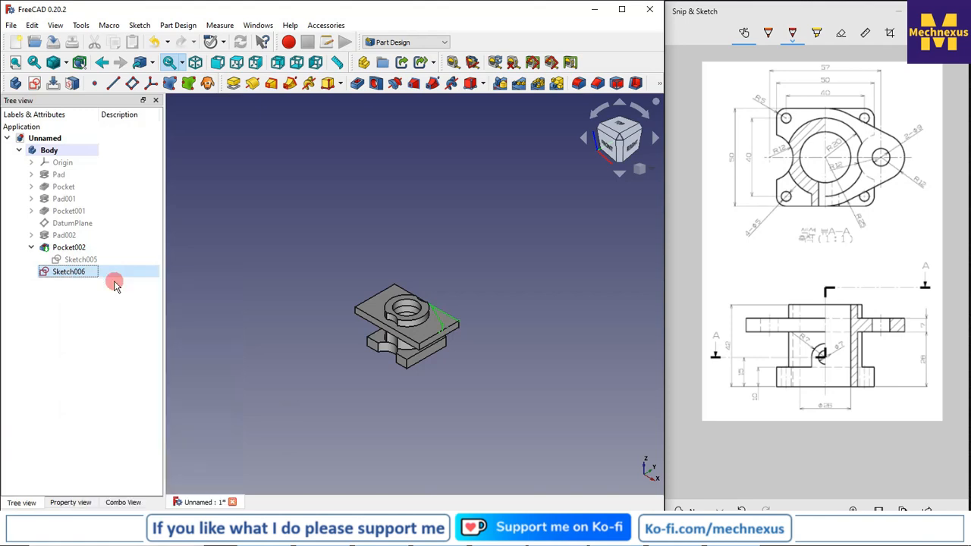
pyautogui.scroll(5, 526, 311)
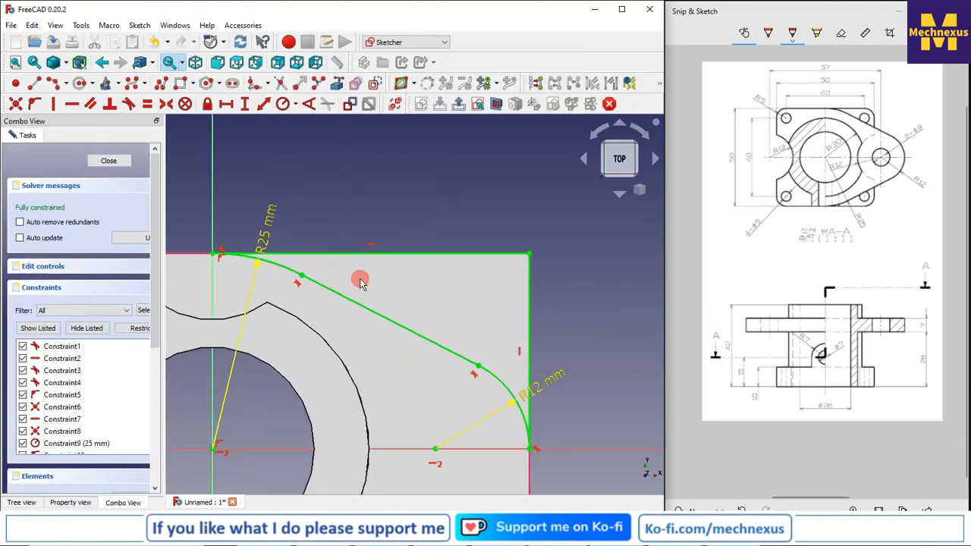
pyautogui.click(281, 266)
pyautogui.press('Delete')
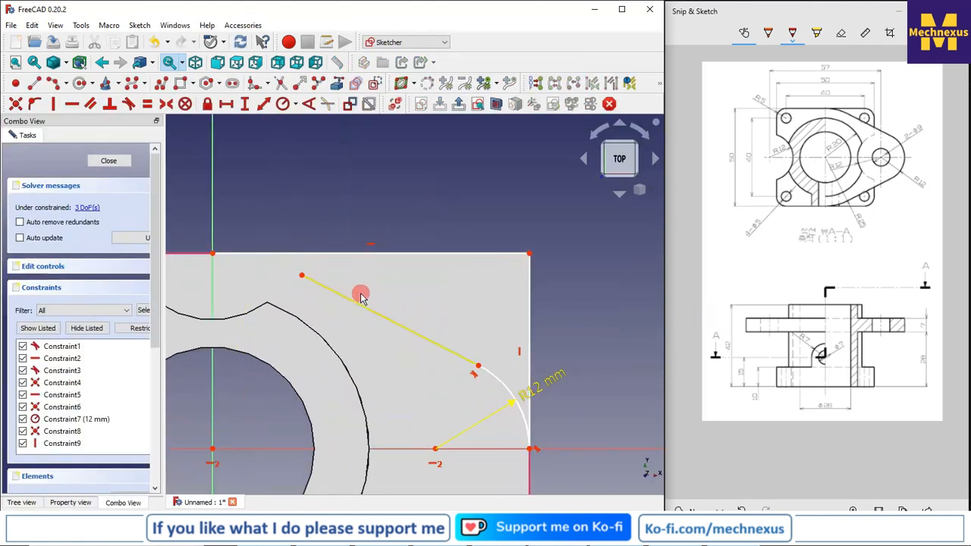
pyautogui.click(363, 307)
pyautogui.press('Delete')
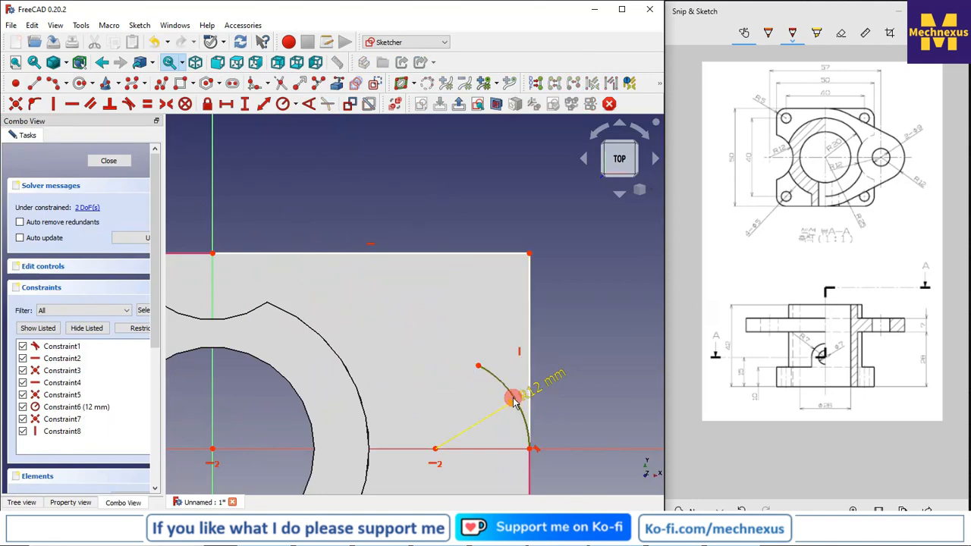
pyautogui.press('Delete')
# - Redraw the two corner arcs, one starting where the plate edge meets the vertical axis, the other where it meets the horizontal axis
pyautogui.click(54, 83)
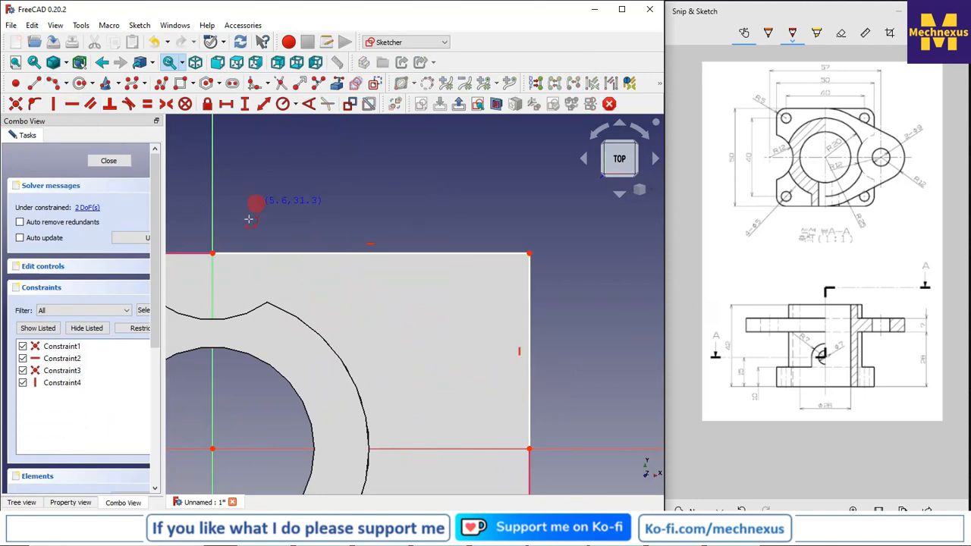
pyautogui.click(214, 253)
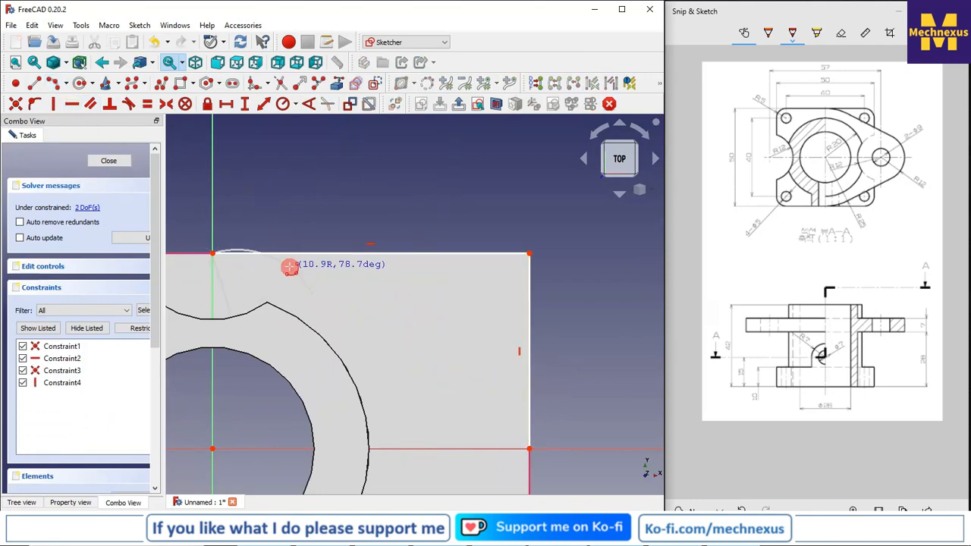
pyautogui.click(313, 295)
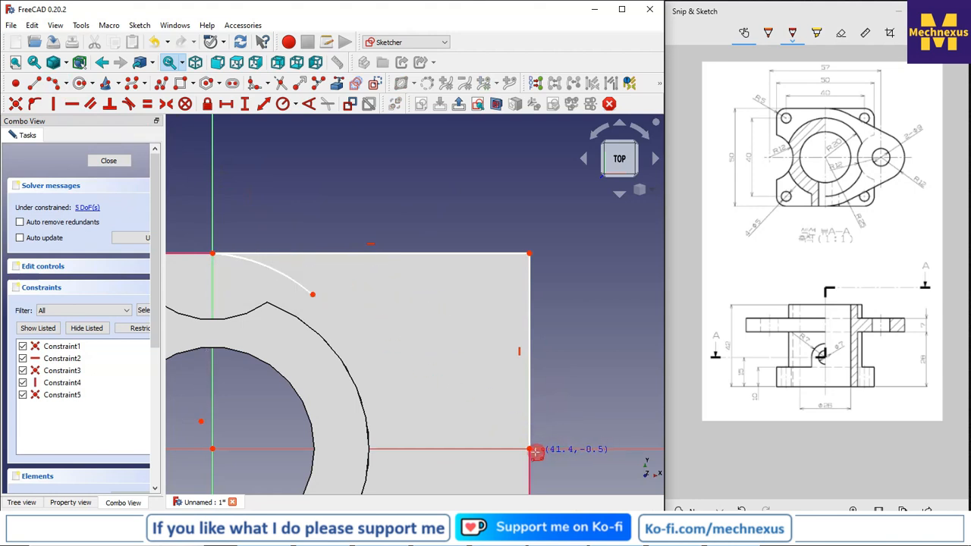
pyautogui.click(530, 449)
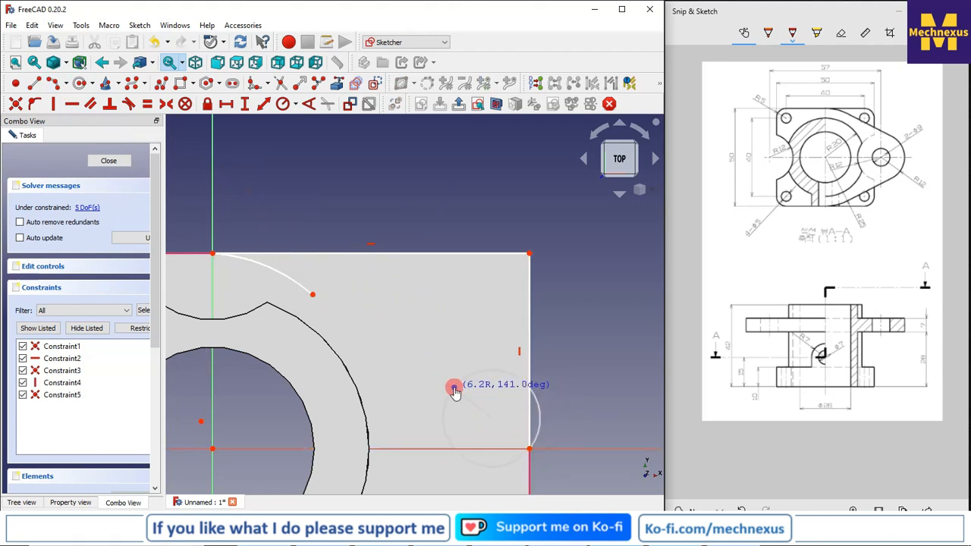
pyautogui.click(529, 447)
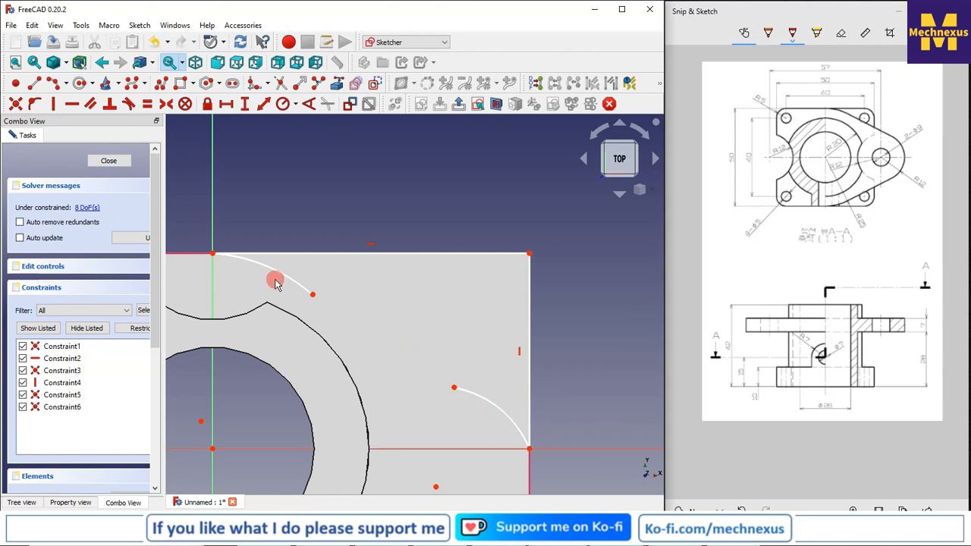
# - Draw a sloping line joining the free ends of the two corner arcs
pyautogui.click(33, 84)
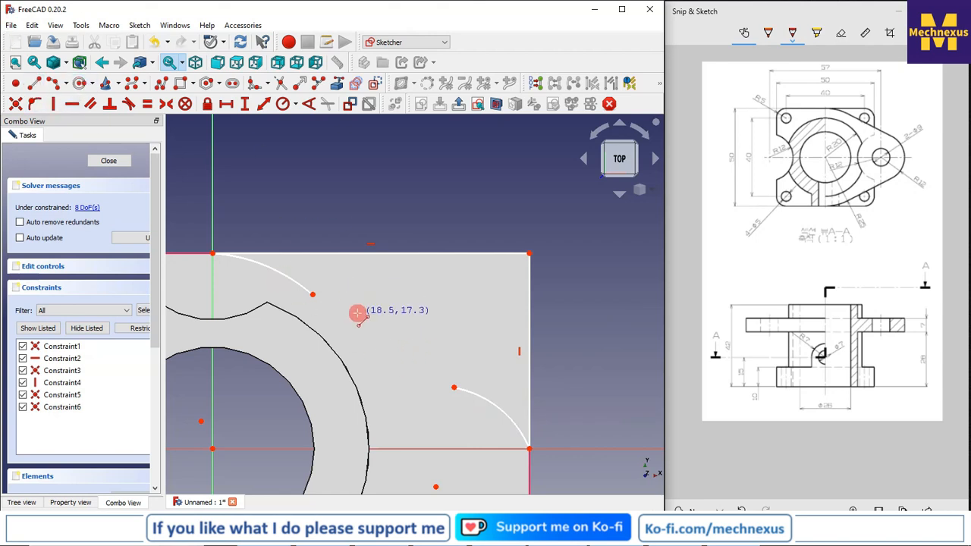
pyautogui.click(312, 295)
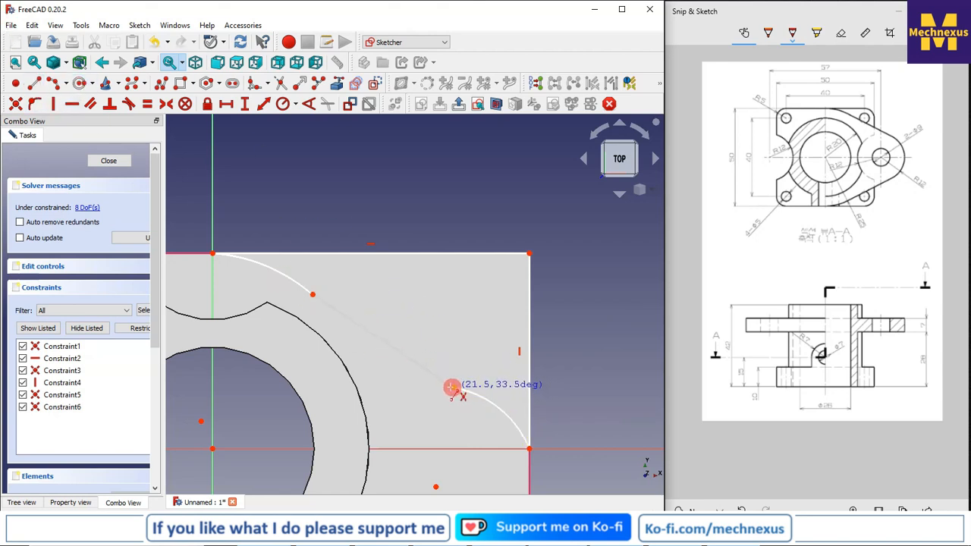
pyautogui.click(453, 388)
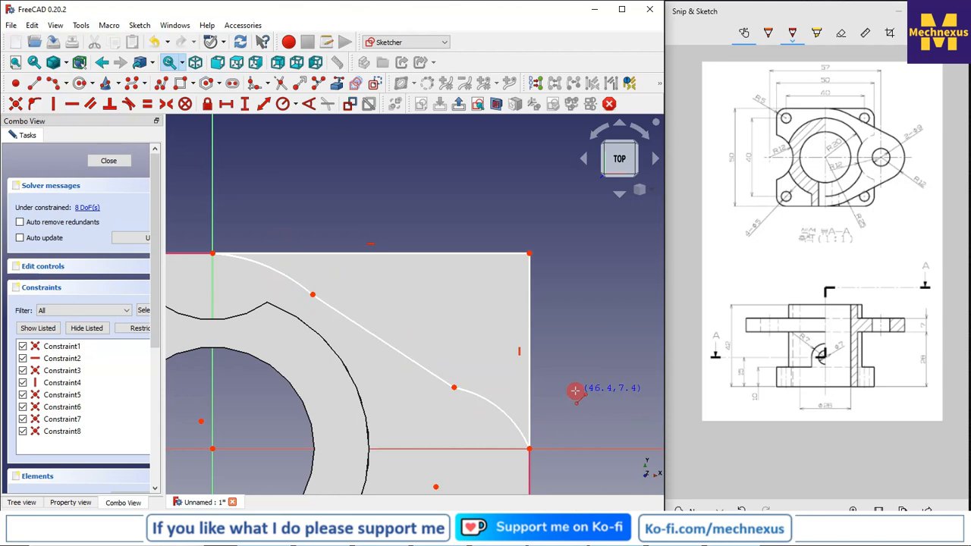
# - Make the sloping line tangent to both corner arcs at its two ends
pyautogui.click(472, 397)
pyautogui.click(447, 383)
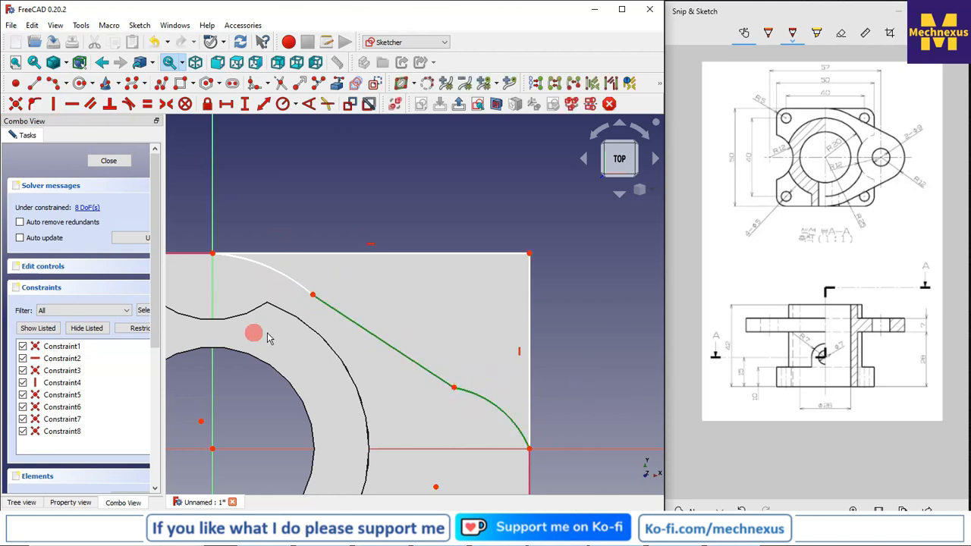
pyautogui.click(132, 104)
pyautogui.click(326, 303)
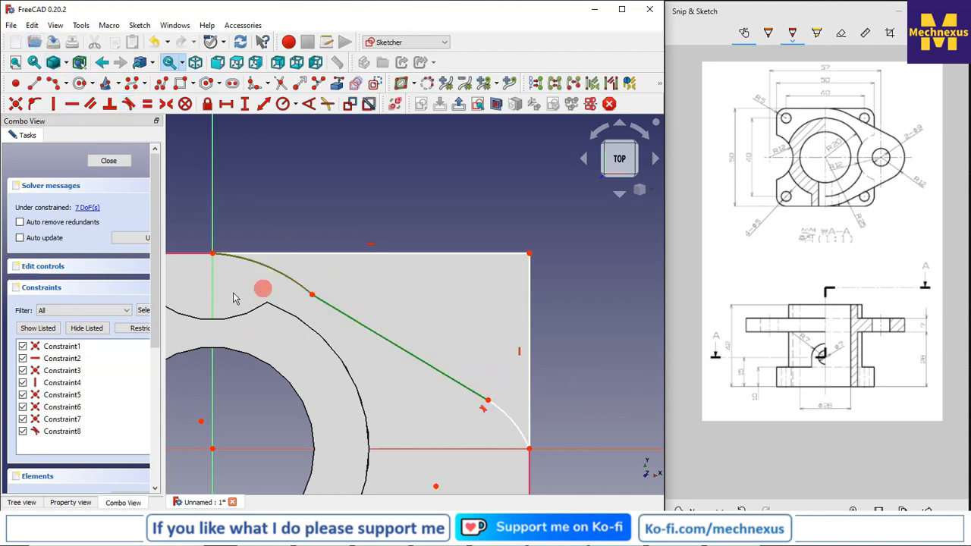
pyautogui.click(132, 104)
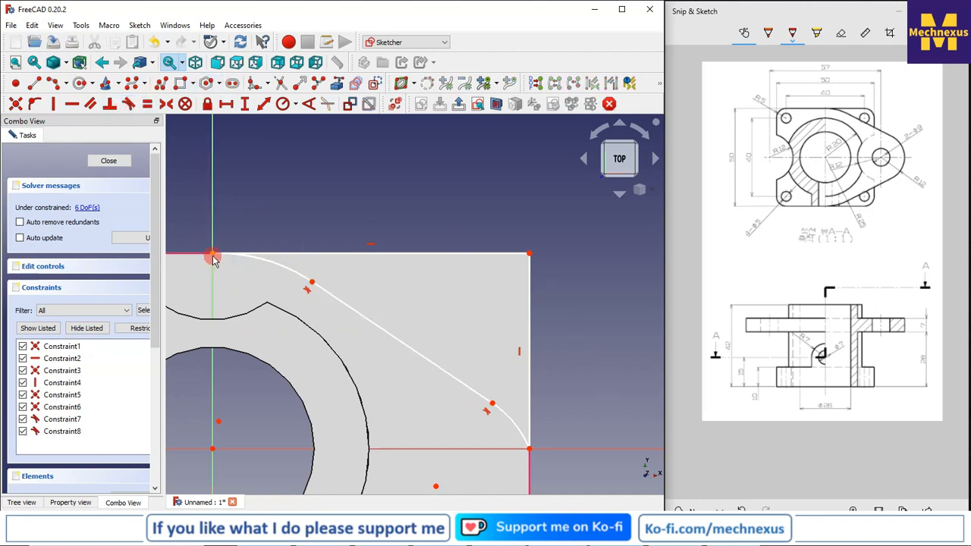
# - Close the corner sketch, try a 5 mm Dimension pocket from it, cancel the pocket and reopen the sketch
pyautogui.click(108, 161)
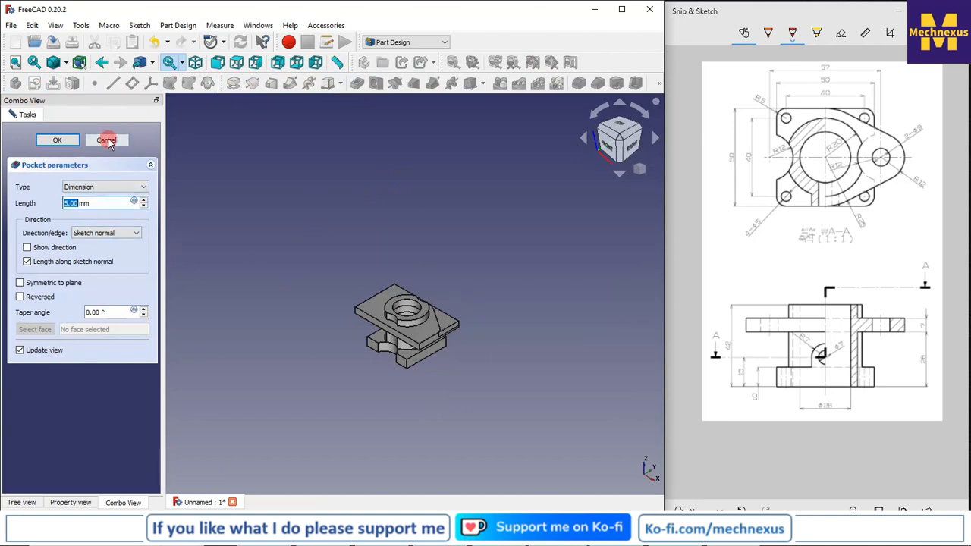
pyautogui.click(17, 499)
pyautogui.click(68, 273)
pyautogui.doubleClick(68, 274)
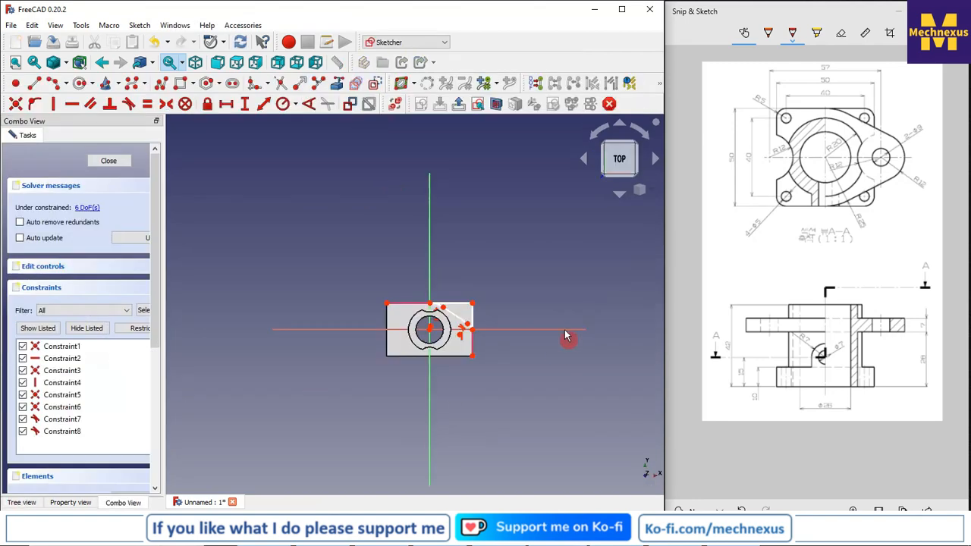
# - Try to make the centre of the arc on the vertical axis coincident with the sketch origin
pyautogui.scroll(5, 442, 263)
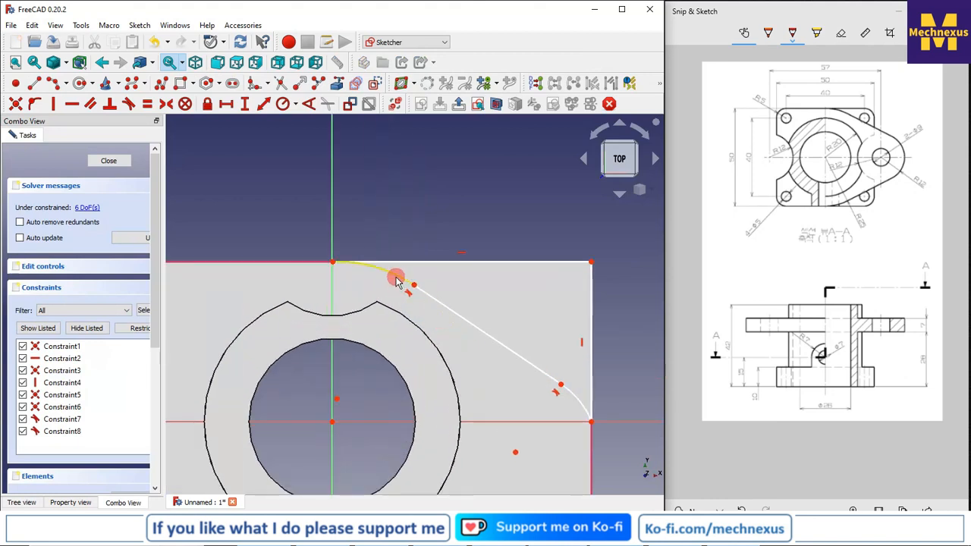
pyautogui.click(396, 280)
pyautogui.click(337, 400)
pyautogui.click(334, 422)
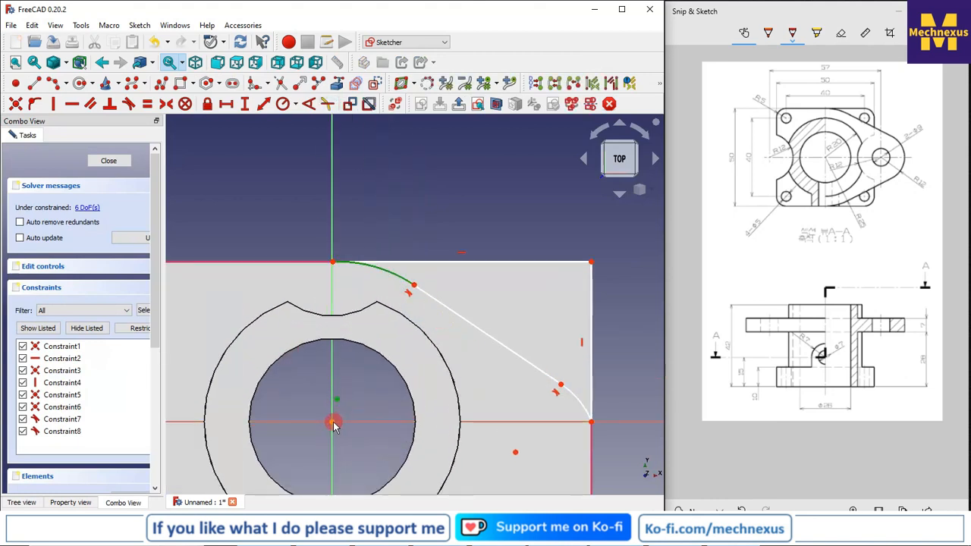
pyautogui.click(15, 103)
pyautogui.click(415, 237)
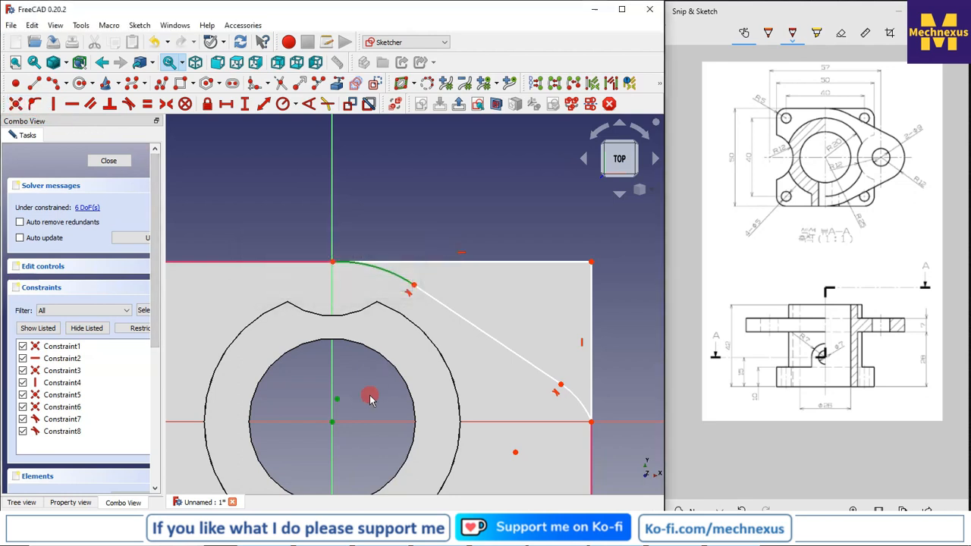
pyautogui.click(319, 157)
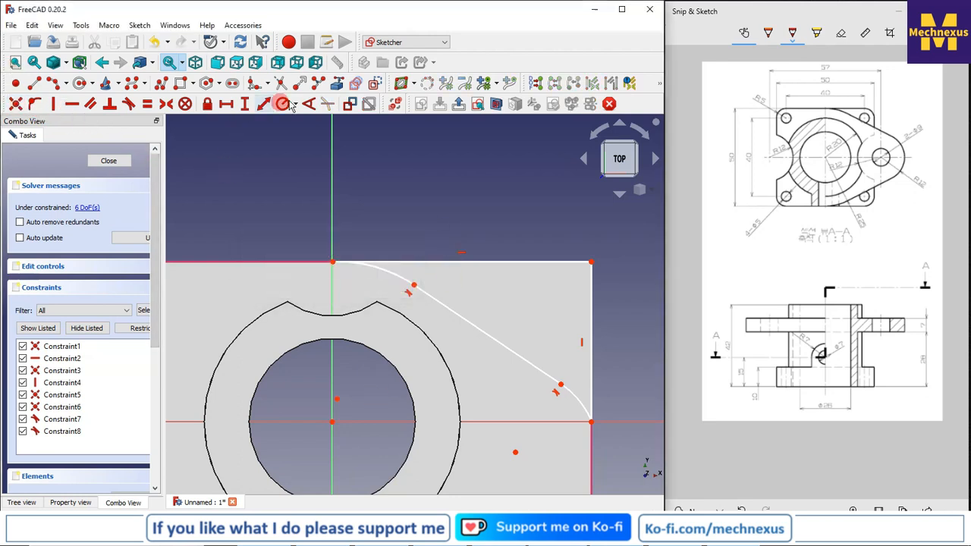
# - Constrain the arc that starts on the vertical axis to a 25 mm radius
pyautogui.click(379, 268)
pyautogui.click(300, 105)
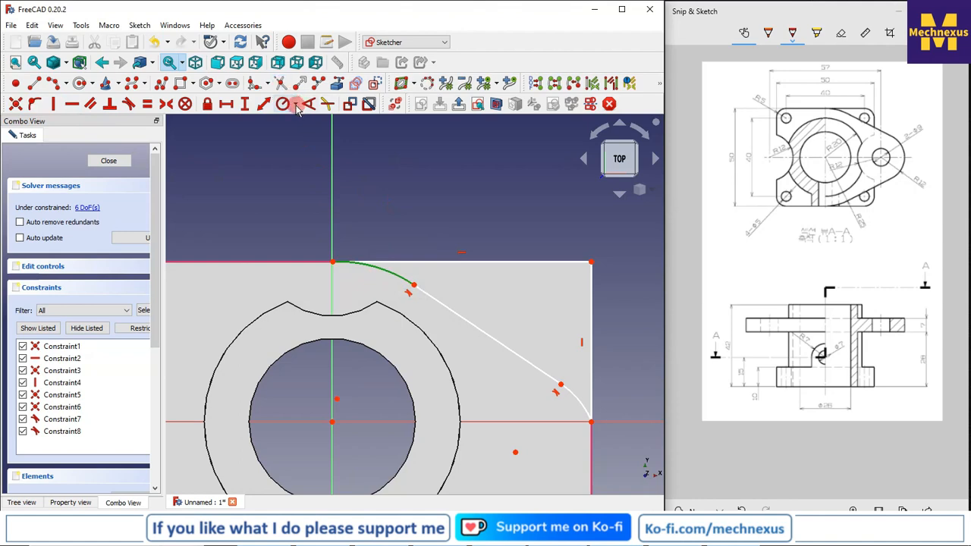
pyautogui.click(298, 120)
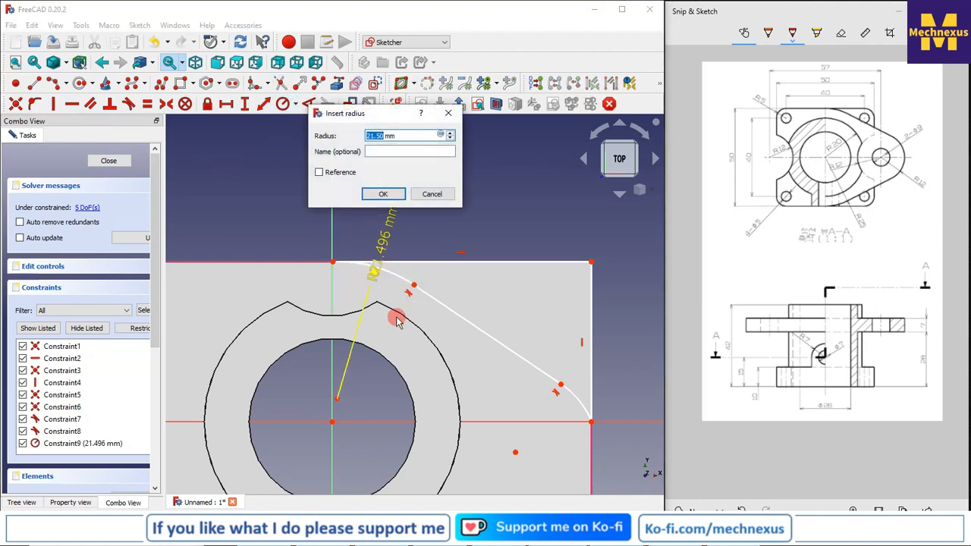
pyautogui.write('25')
pyautogui.press('Return')
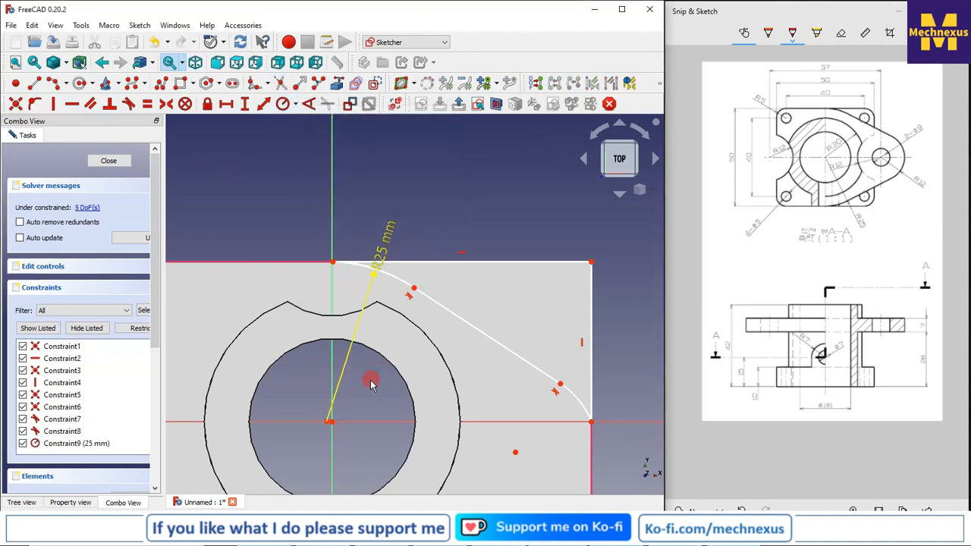
pyautogui.rightClick(406, 377)
pyautogui.click(355, 411)
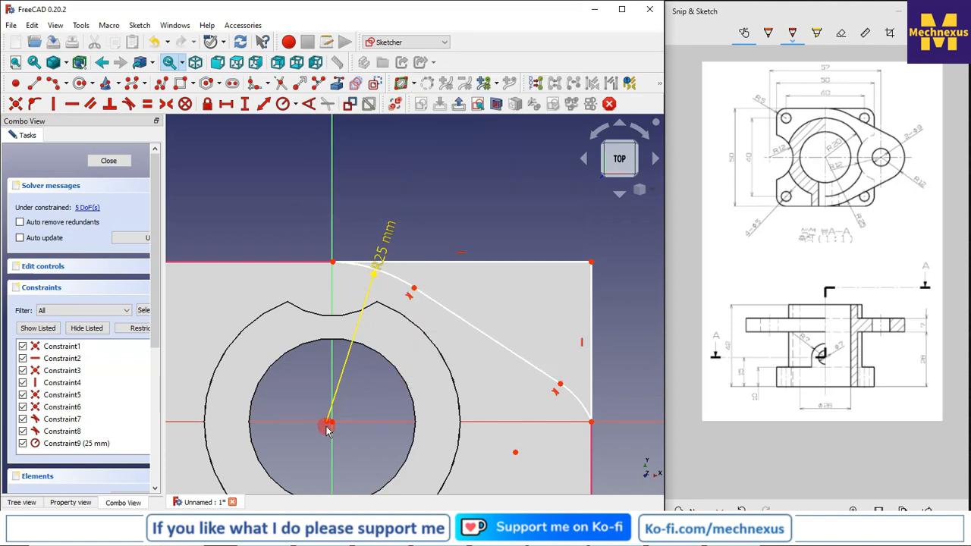
# - Constrain the centre of the R25 arc onto the vertical axis
pyautogui.click(330, 422)
pyautogui.click(335, 392)
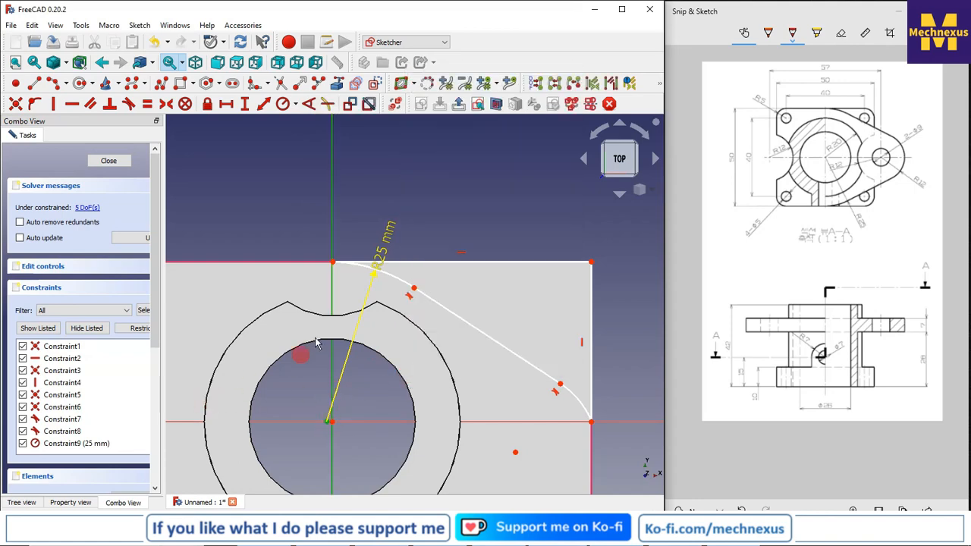
pyautogui.click(34, 103)
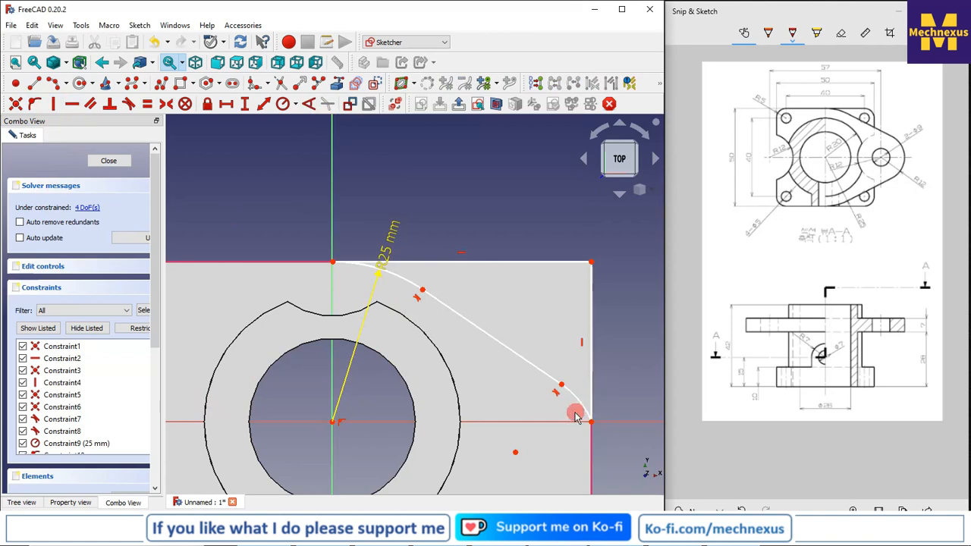
# - Constrain the centre of the smaller corner arc onto the horizontal axis
pyautogui.scroll(2, 580, 413)
pyautogui.scroll(-2, 521, 408)
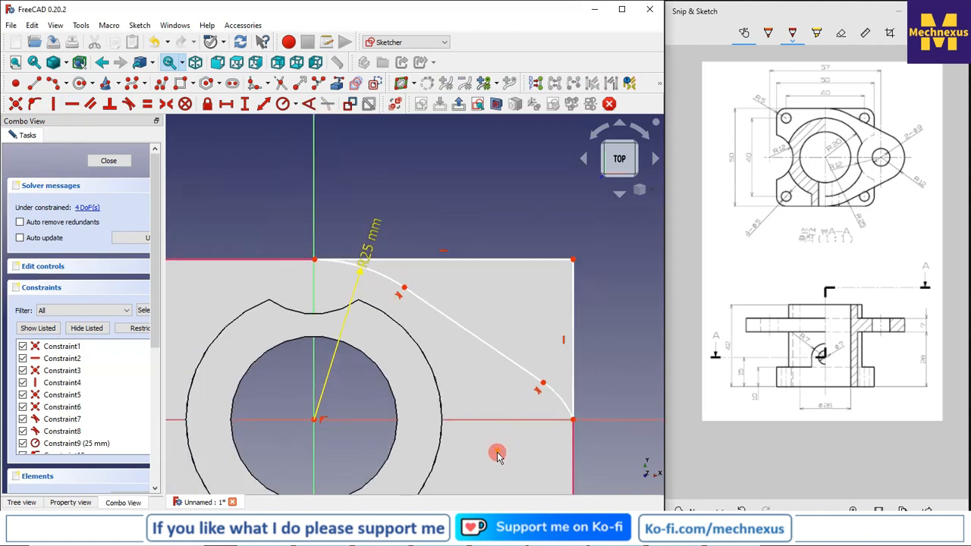
pyautogui.click(491, 420)
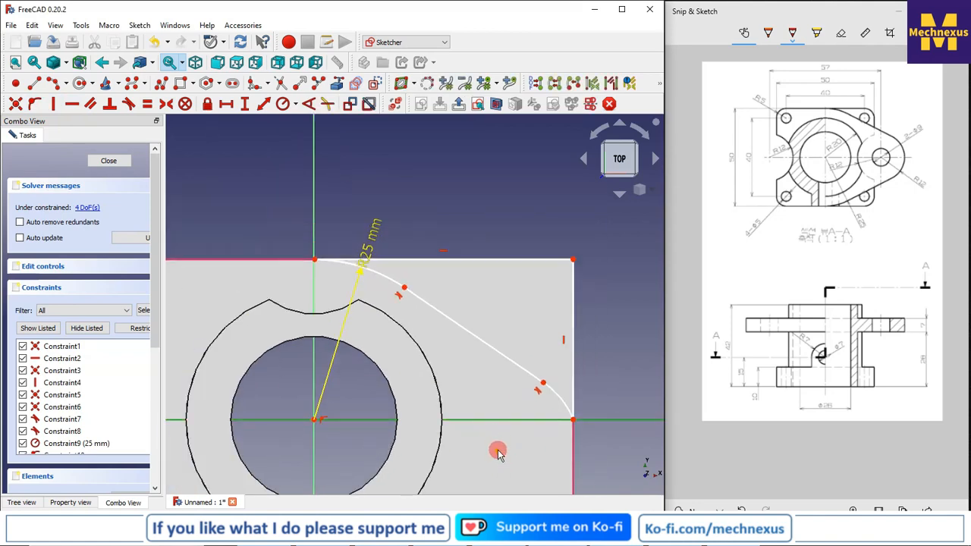
pyautogui.click(33, 104)
# - Constrain the smaller corner arc to a 12 mm radius
pyautogui.scroll(2, 478, 332)
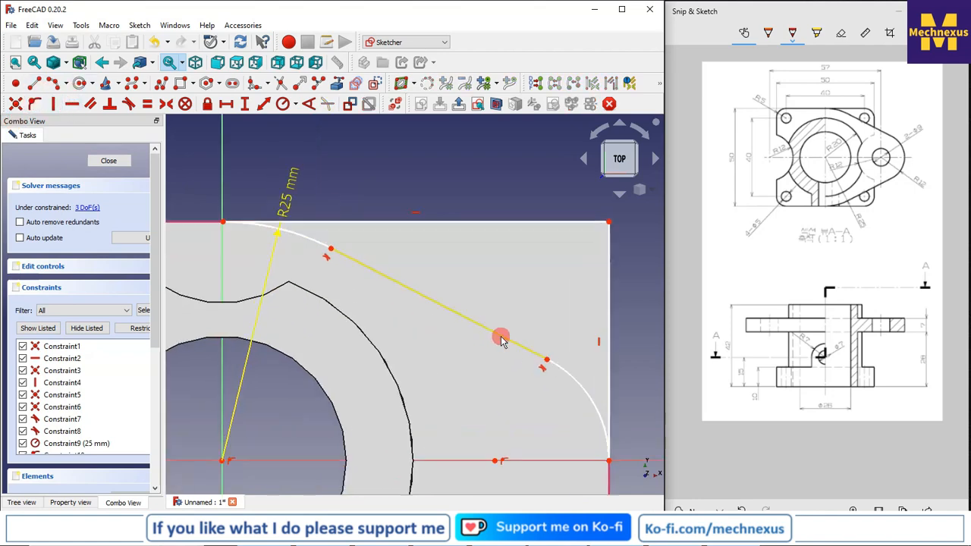
pyautogui.click(563, 371)
pyautogui.click(296, 108)
pyautogui.click(323, 121)
pyautogui.write('12')
pyautogui.press('Return')
pyautogui.scroll(-2, 543, 323)
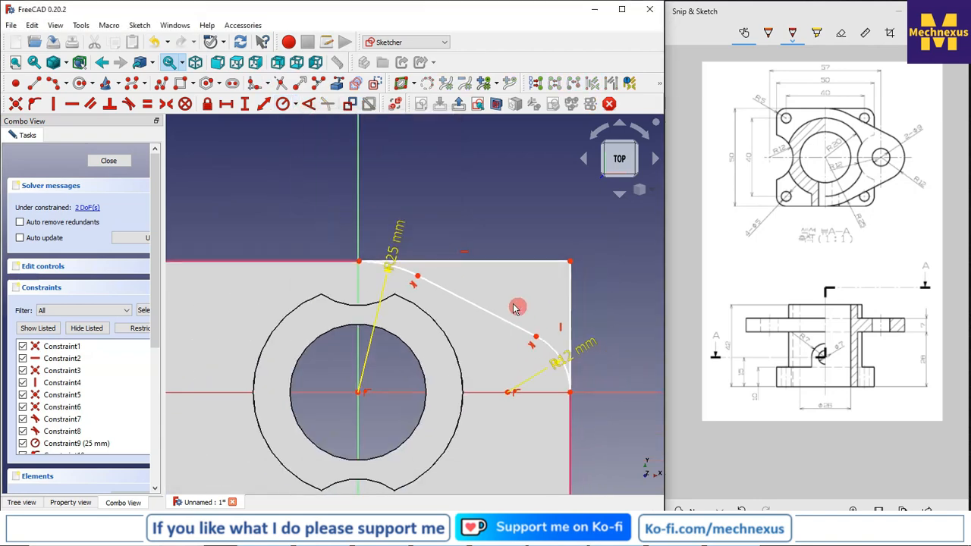
pyautogui.scroll(1, 453, 282)
pyautogui.rightClick(453, 282)
pyautogui.click(357, 186)
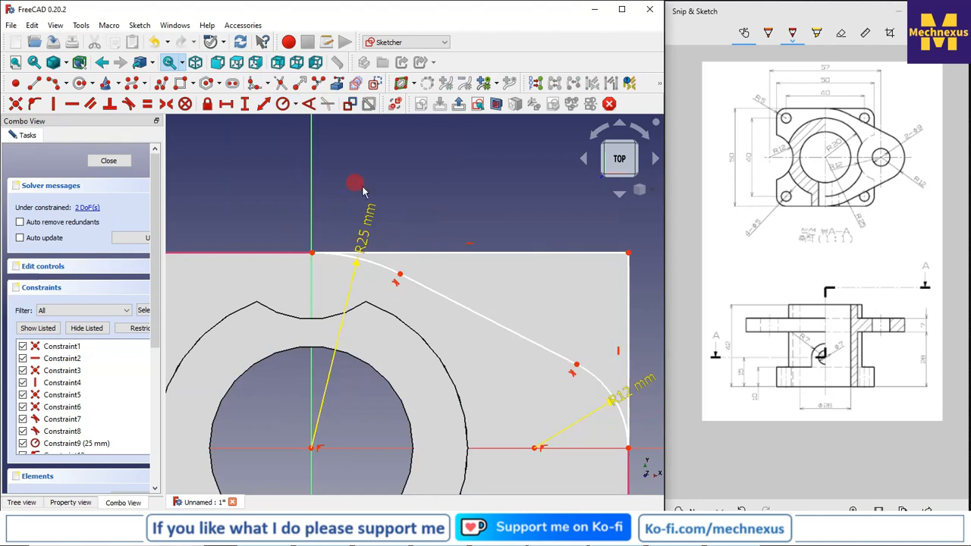
# - Test how freely the sloping line and the R12 arc's outer end move, and align that end horizontally with the origin
pyautogui.moveTo(564, 358); pyautogui.dragTo(547, 396)
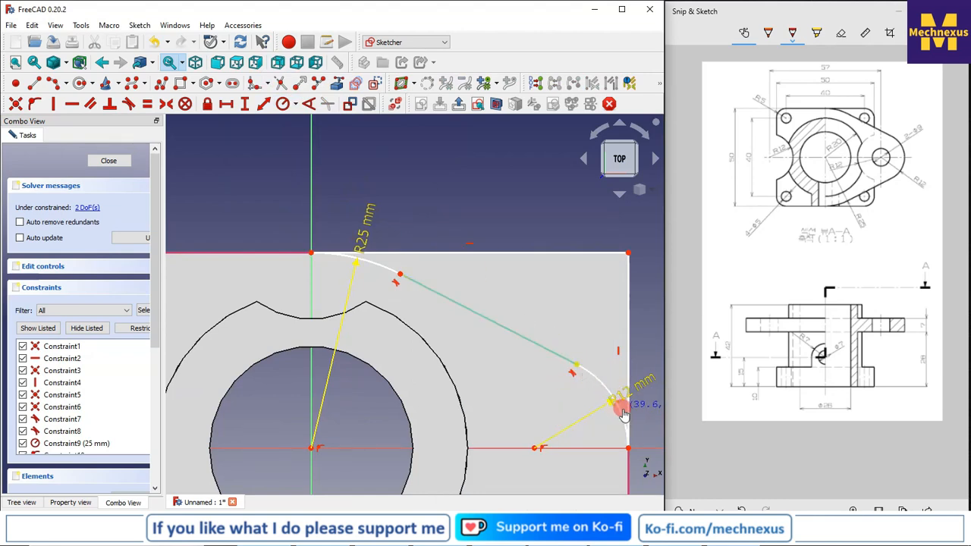
pyautogui.moveTo(629, 451); pyautogui.dragTo(628, 423)
pyautogui.scroll(-2, 531, 408)
pyautogui.scroll(2, 604, 440)
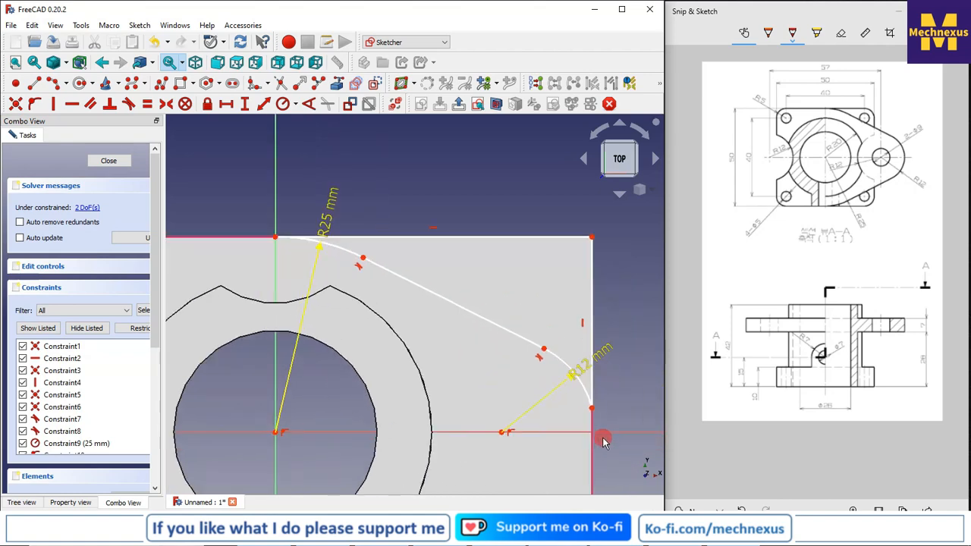
pyautogui.click(277, 433)
pyautogui.click(122, 445)
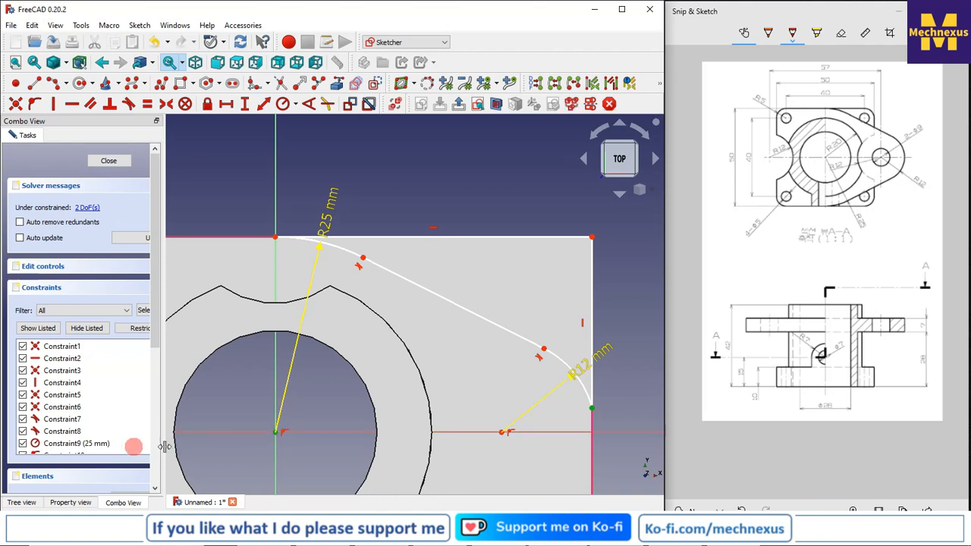
pyautogui.click(72, 103)
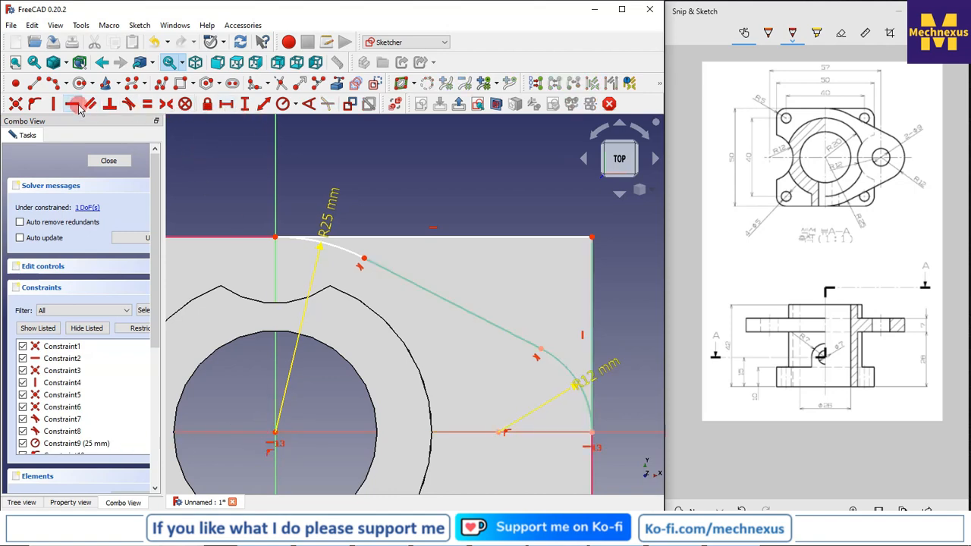
# - Align the R25 arc's start point on the plate edge vertically with the origin and close the sketch
pyautogui.scroll(3, 368, 262)
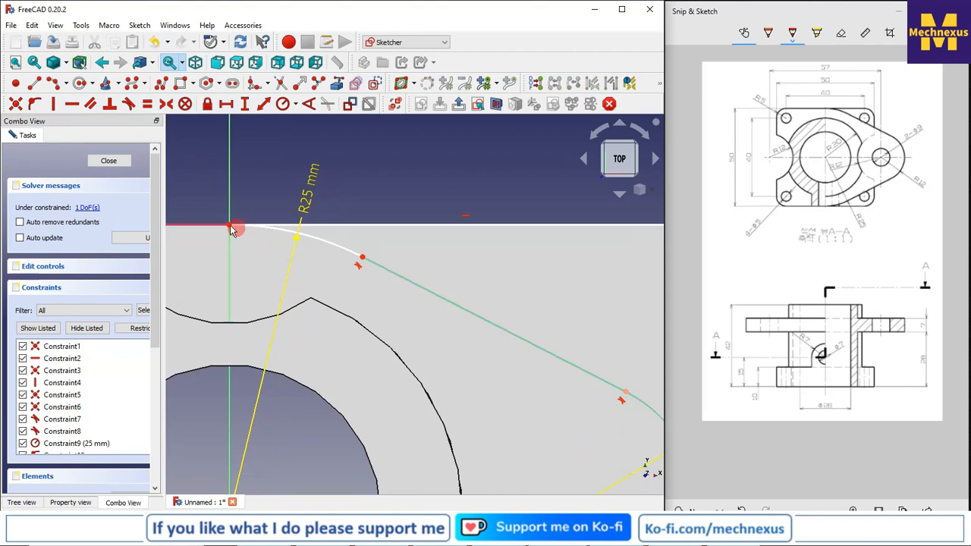
pyautogui.scroll(-2, 230, 228)
pyautogui.click(248, 421)
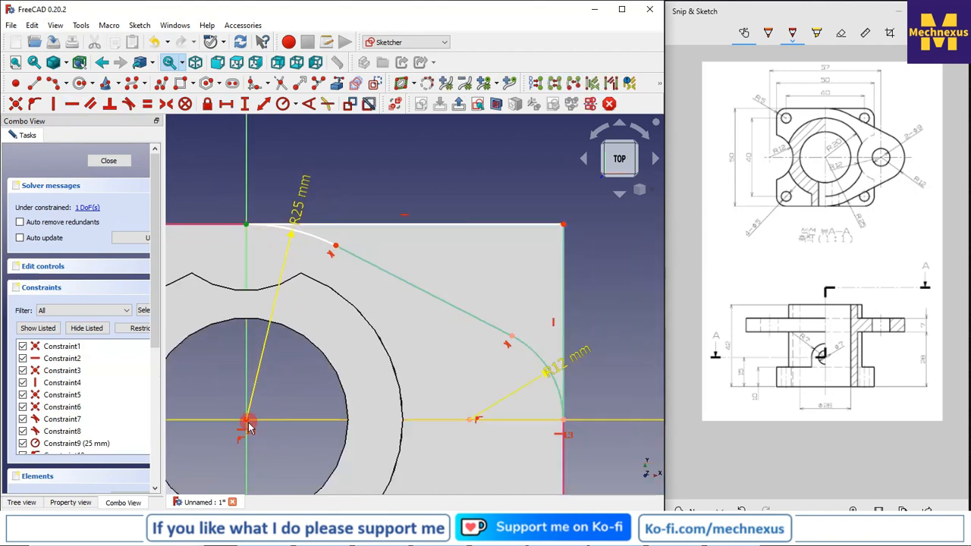
pyautogui.click(53, 103)
pyautogui.click(123, 181)
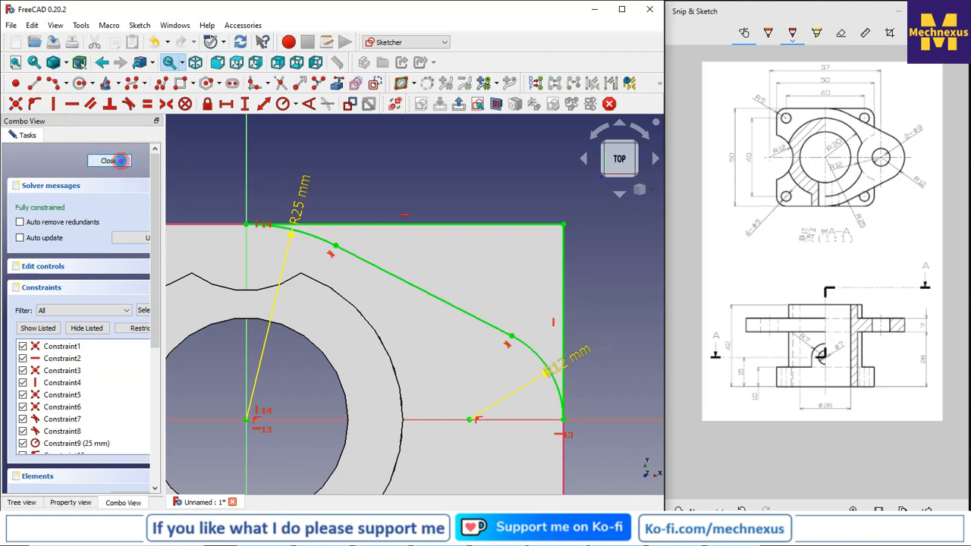
pyautogui.click(120, 161)
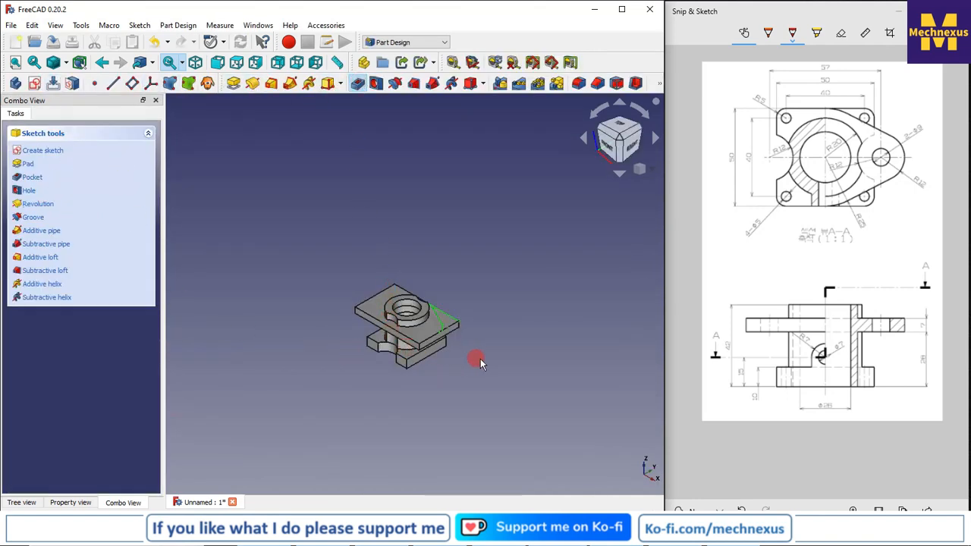
# - Pocket the corner profile with type Up to face, ending at the underside of the upper flange
pyautogui.scroll(3, 457, 335)
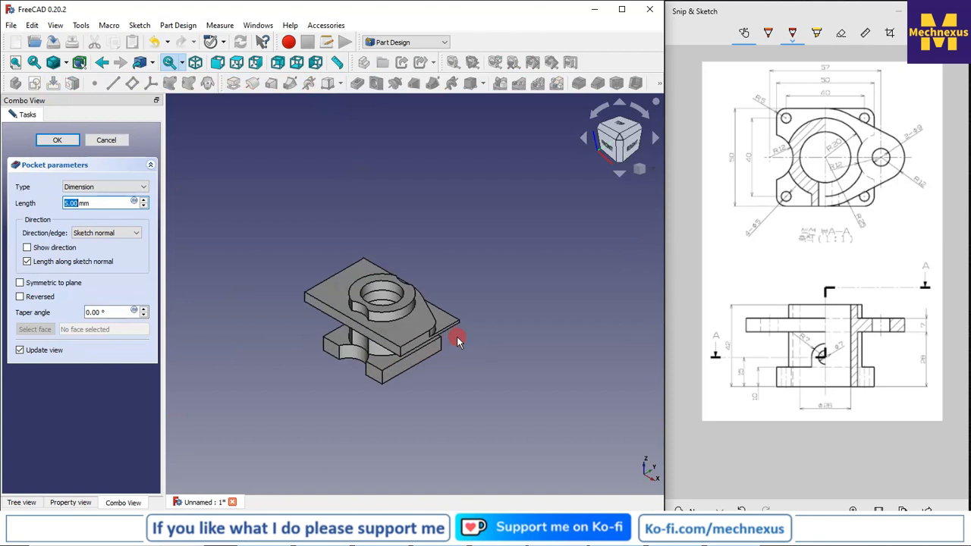
pyautogui.click(99, 187)
pyautogui.click(87, 219)
pyautogui.moveTo(486, 395); pyautogui.dragTo(398, 354)
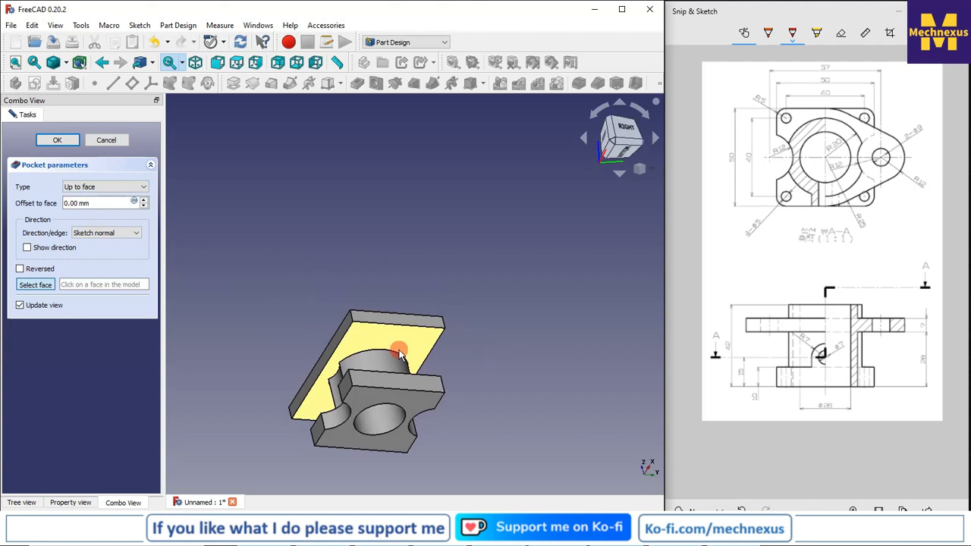
pyautogui.click(56, 141)
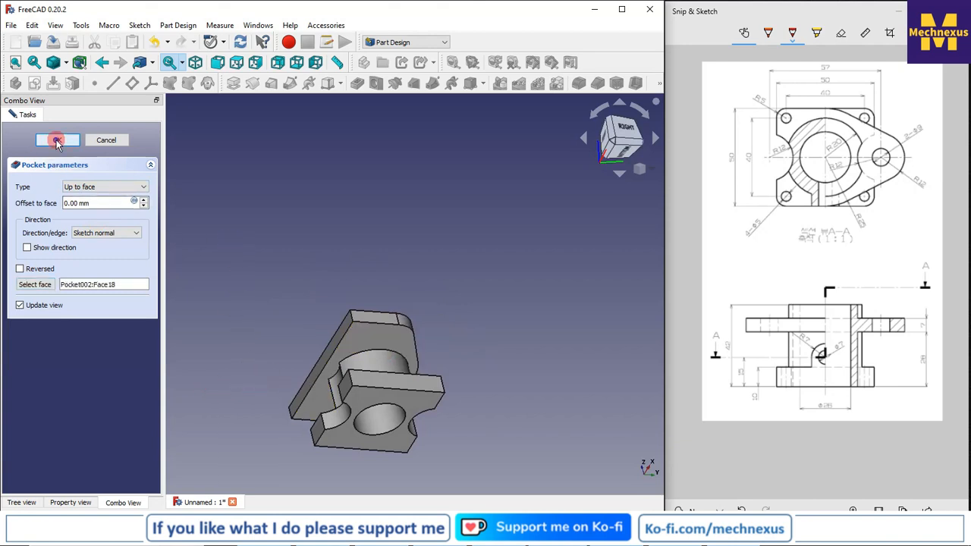
# - Start a new sketch on the top face of the upper flange
pyautogui.click(652, 170)
pyautogui.click(682, 182)
pyautogui.scroll(4, 325, 272)
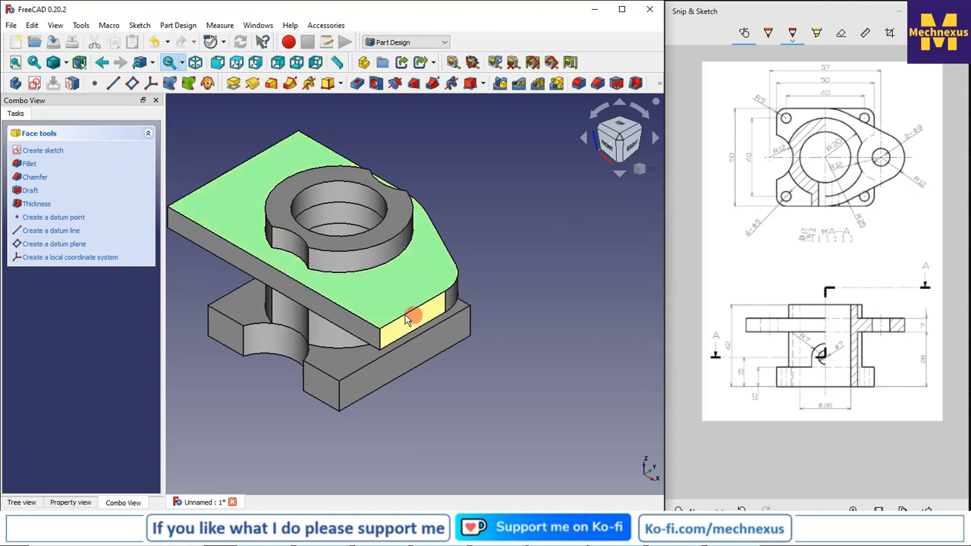
pyautogui.click(386, 304)
pyautogui.click(453, 384)
pyautogui.click(375, 283)
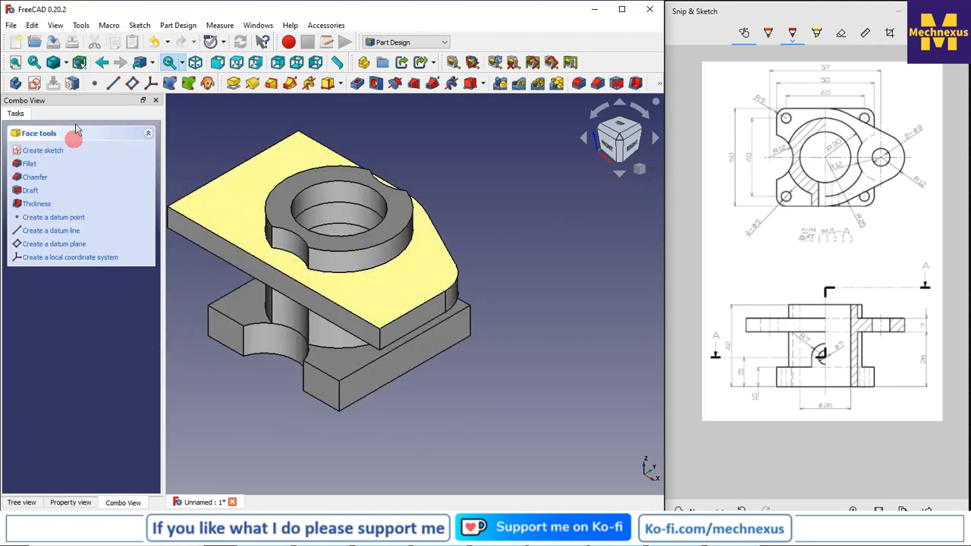
pyautogui.click(35, 83)
pyautogui.click(622, 155)
pyautogui.scroll(-2, 455, 262)
pyautogui.scroll(3, 372, 167)
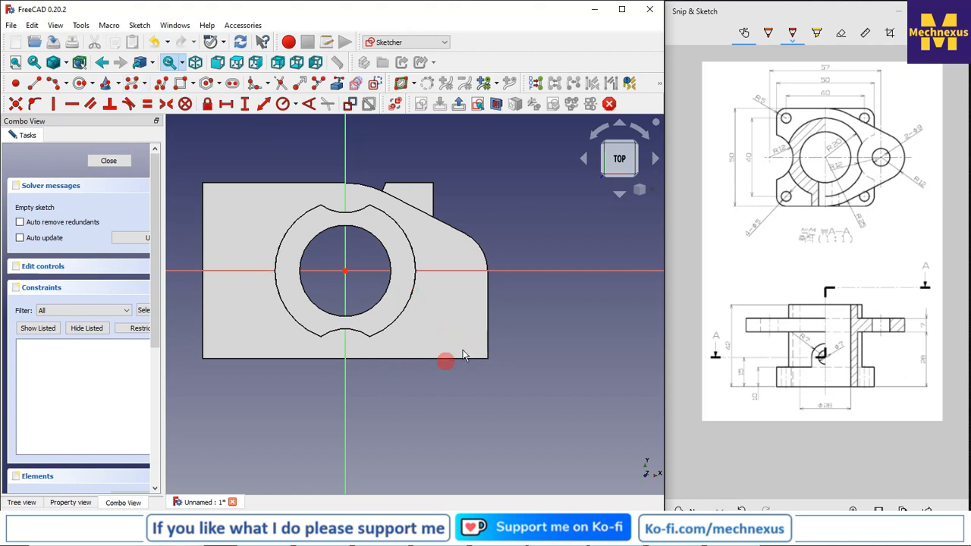
# - Link the existing R12 corner arc, the uncut long edge and the adjoining short edge of the flange as external geometry
pyautogui.click(338, 84)
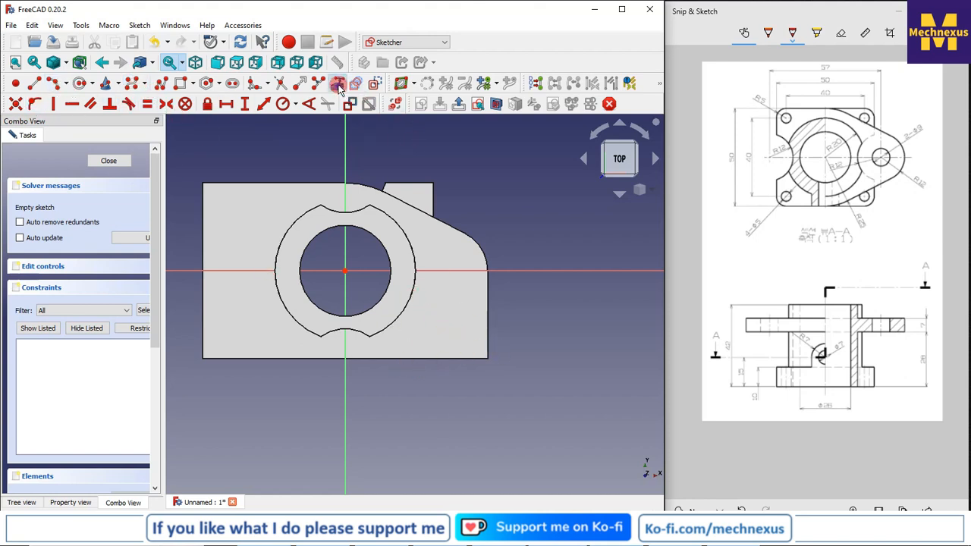
pyautogui.click(481, 253)
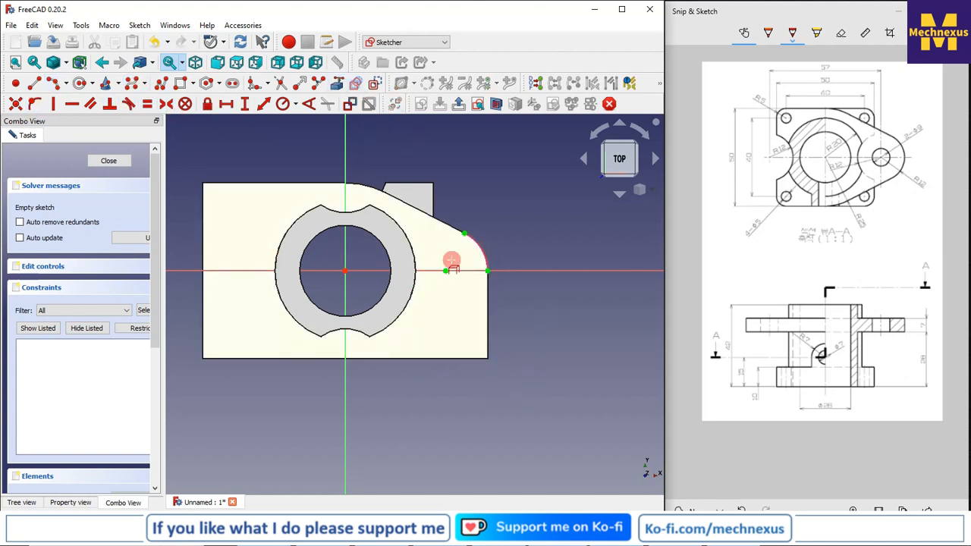
pyautogui.scroll(1, 368, 361)
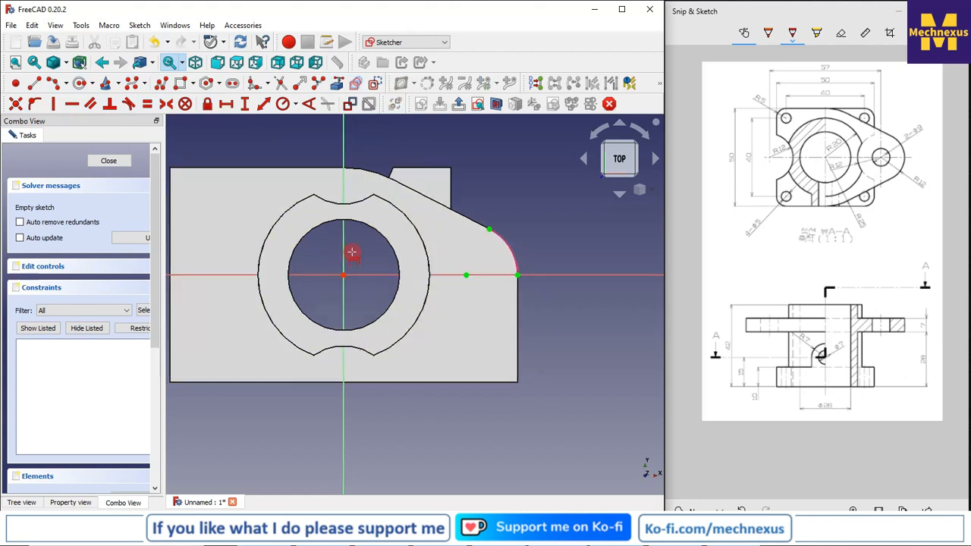
pyautogui.click(427, 382)
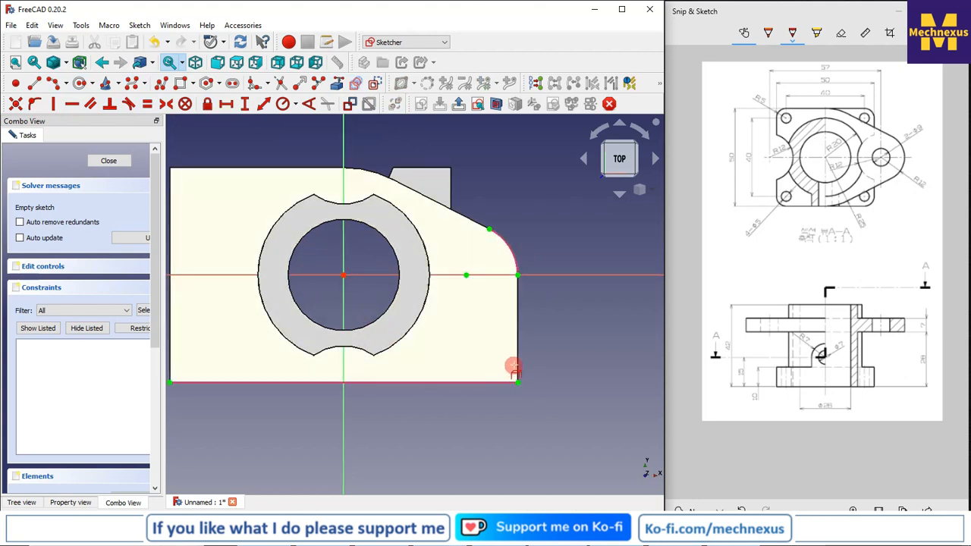
pyautogui.click(517, 360)
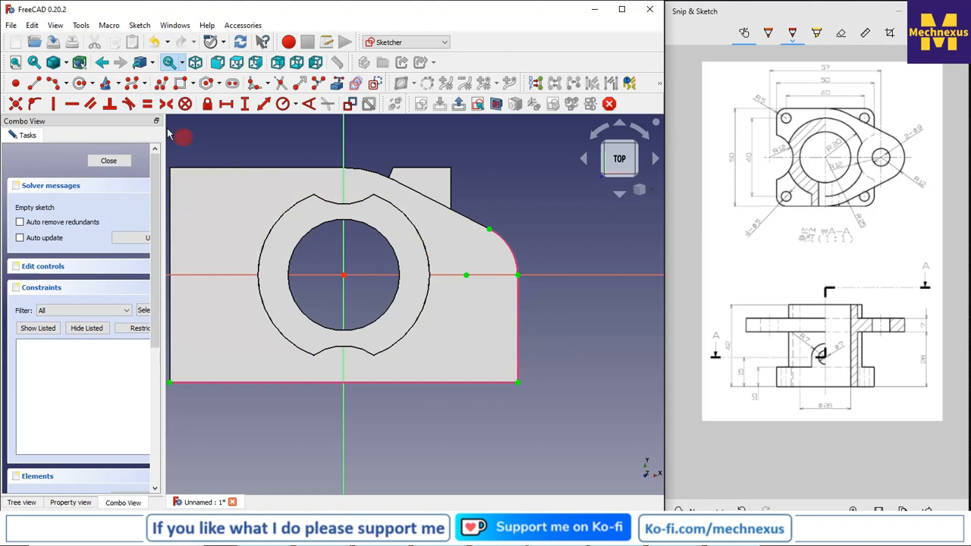
# - Draw a three-point arc of about 30 mm radius from the R12 arc's end and another starting on the long edge near the vertical axis
pyautogui.click(54, 84)
pyautogui.click(518, 275)
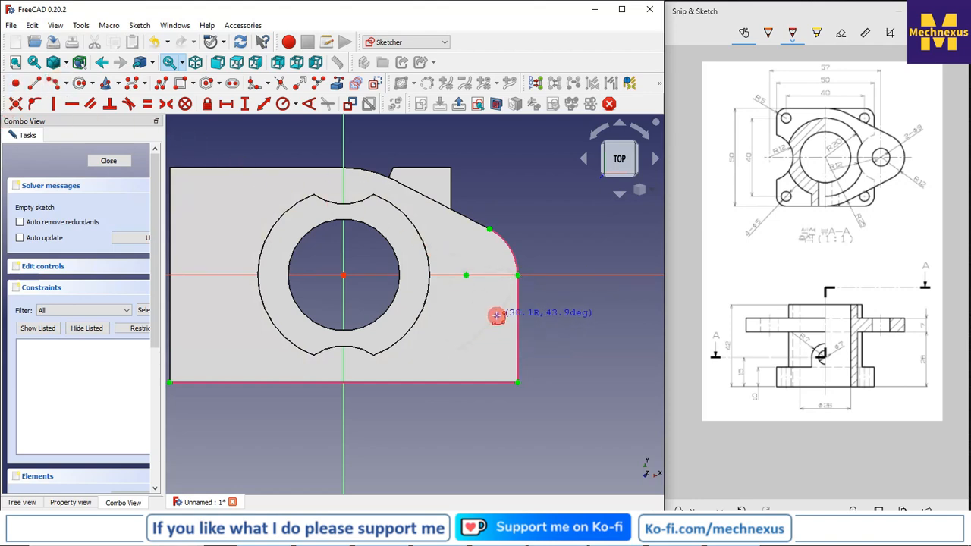
pyautogui.click(497, 316)
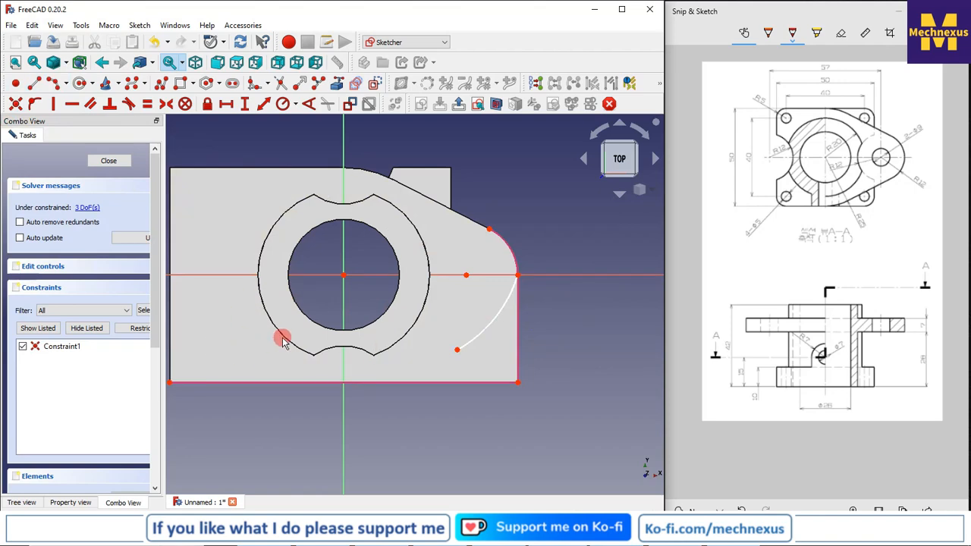
pyautogui.click(53, 84)
pyautogui.scroll(3, 348, 367)
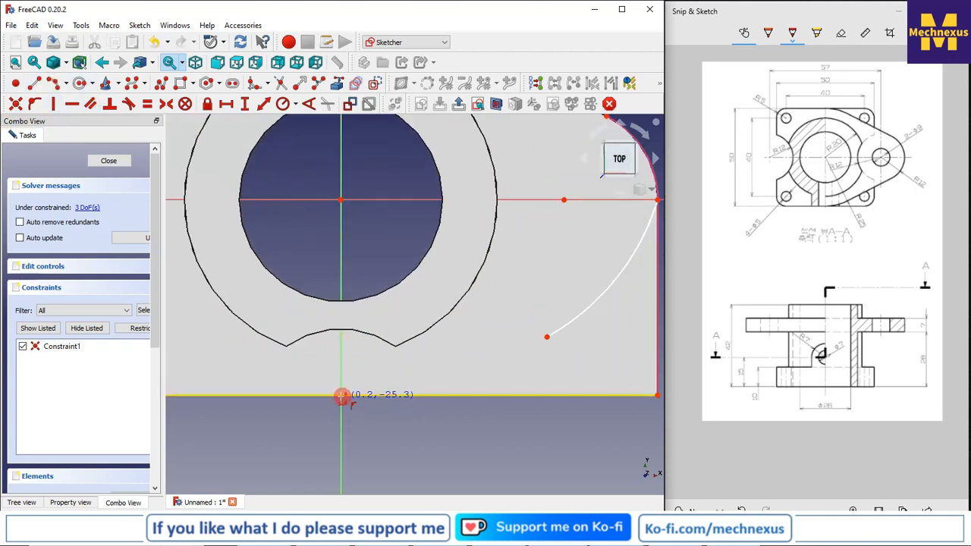
pyautogui.click(342, 395)
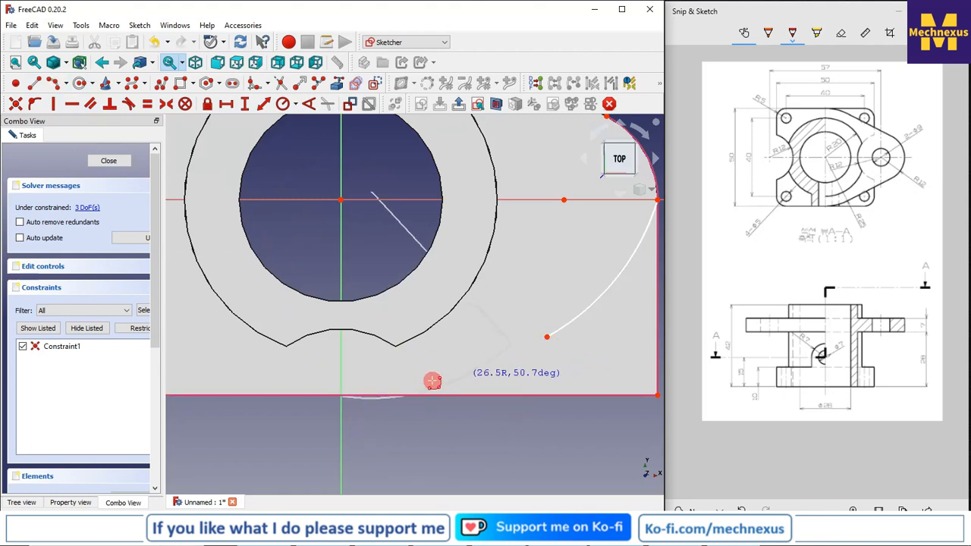
pyautogui.click(343, 395)
pyautogui.scroll(1, 342, 396)
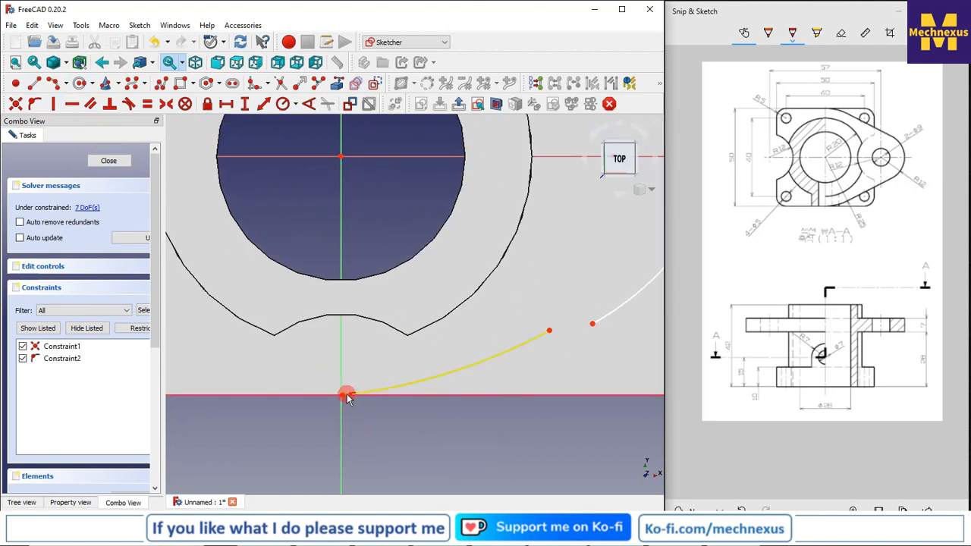
# - Constrain the start point of the arc on the long edge to lie on the vertical axis
pyautogui.click(343, 395)
pyautogui.click(343, 380)
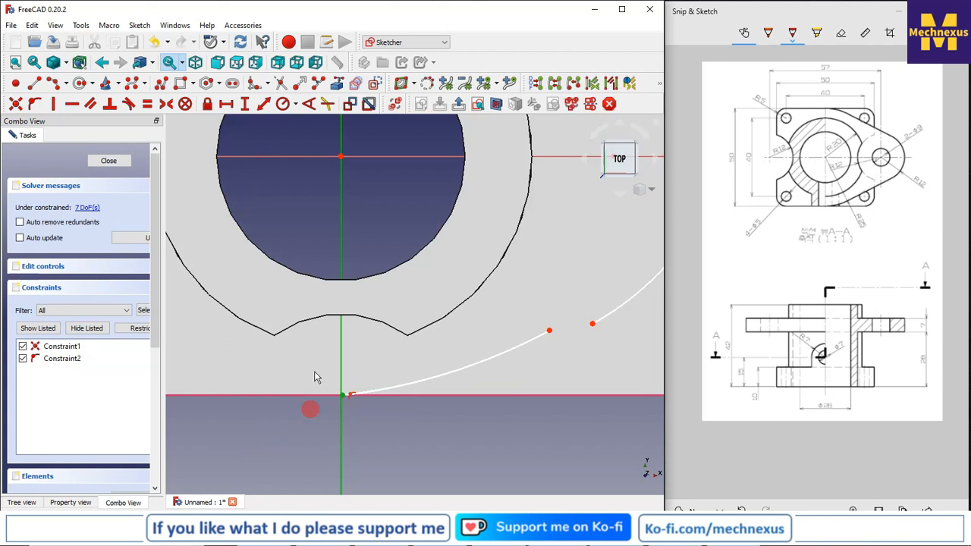
pyautogui.click(36, 104)
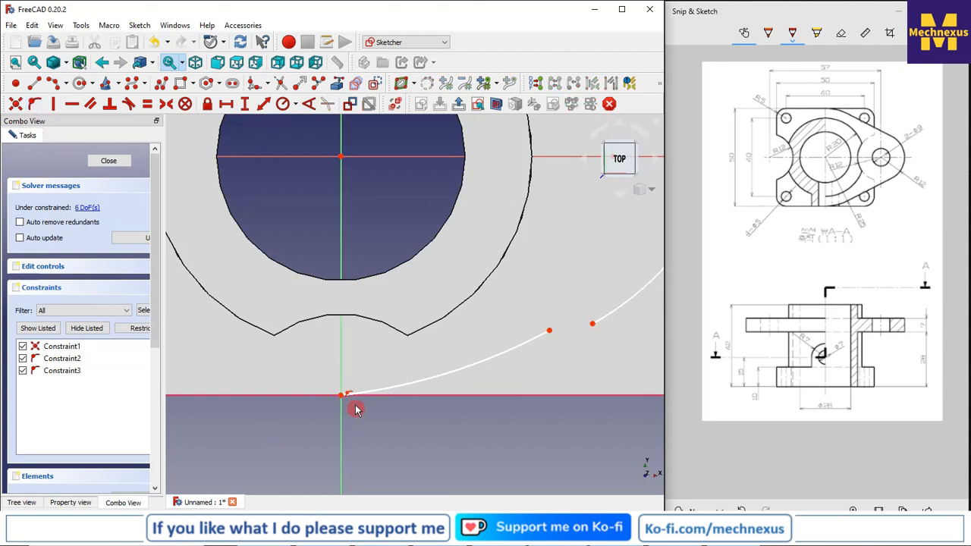
# - Try to align the long-edge arc's start point vertically with the origin, and delete that constraint again
pyautogui.scroll(-2, 321, 447)
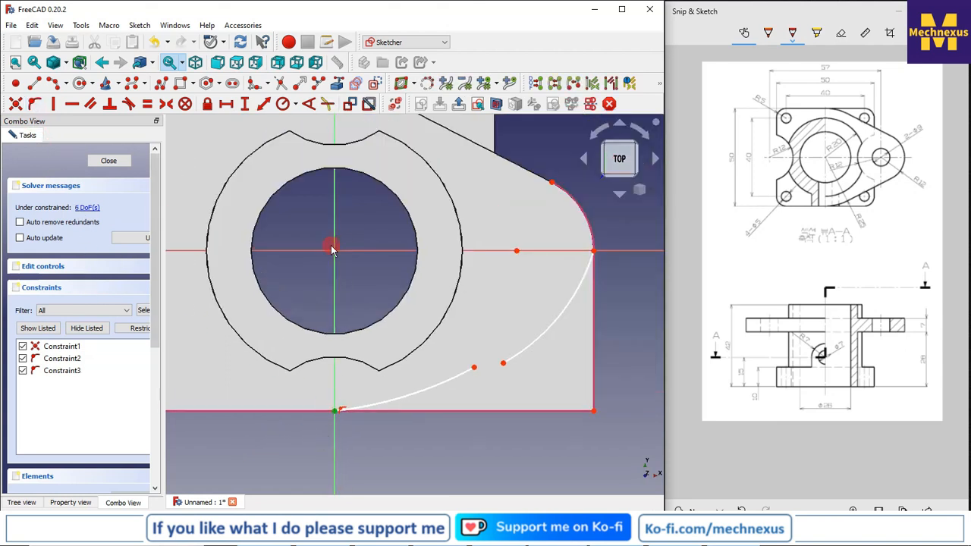
pyautogui.click(53, 104)
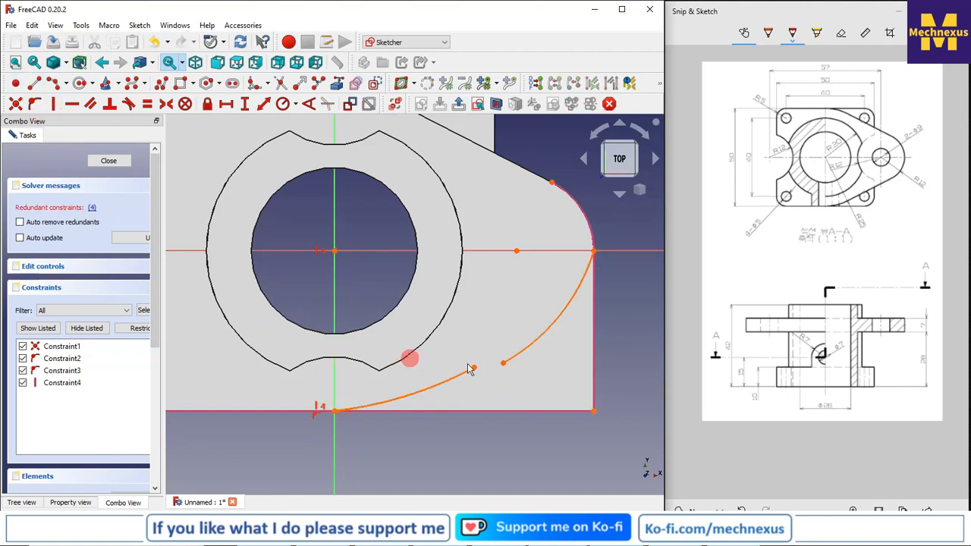
pyautogui.click(92, 208)
pyautogui.rightClick(54, 386)
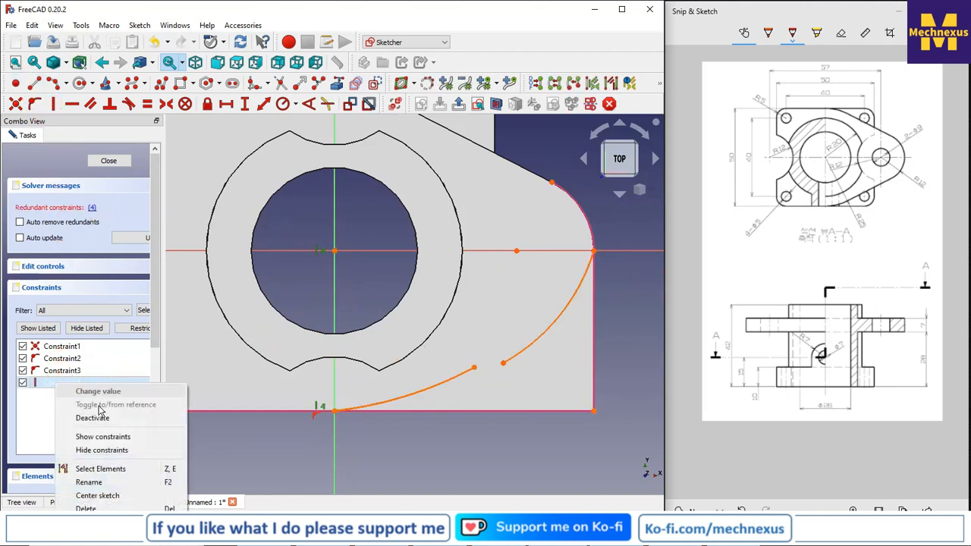
pyautogui.click(106, 504)
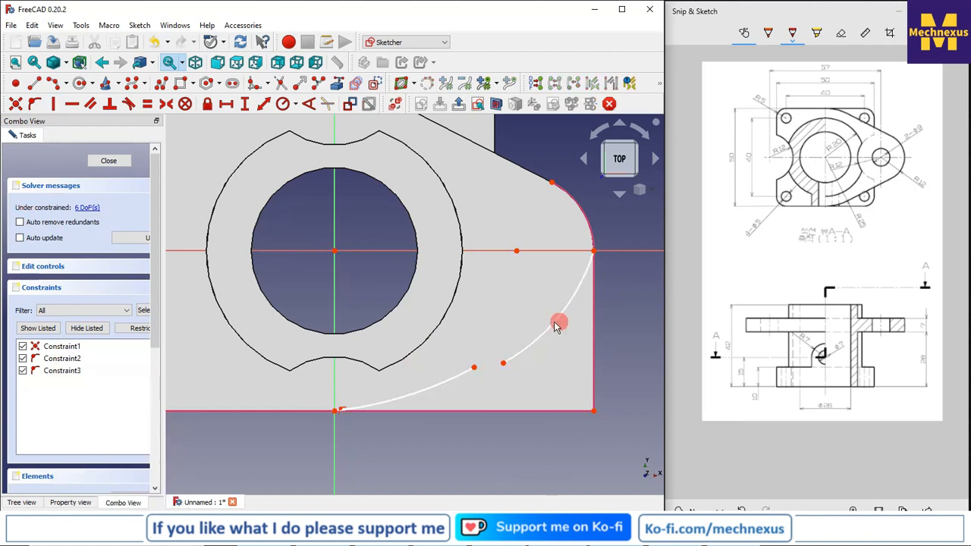
# - Shorten both new arcs by moving their free ends back toward their start points
pyautogui.scroll(2, 555, 321)
pyautogui.moveTo(434, 394); pyautogui.dragTo(358, 429)
pyautogui.moveTo(480, 385); pyautogui.dragTo(566, 307)
# - Constrain the arc starting on the long edge to a 25 mm radius
pyautogui.click(319, 447)
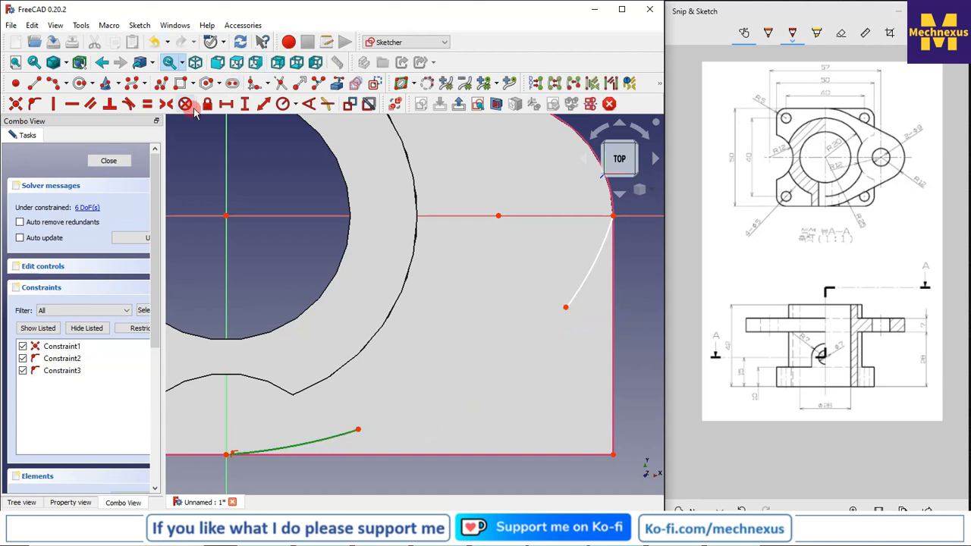
pyautogui.click(299, 106)
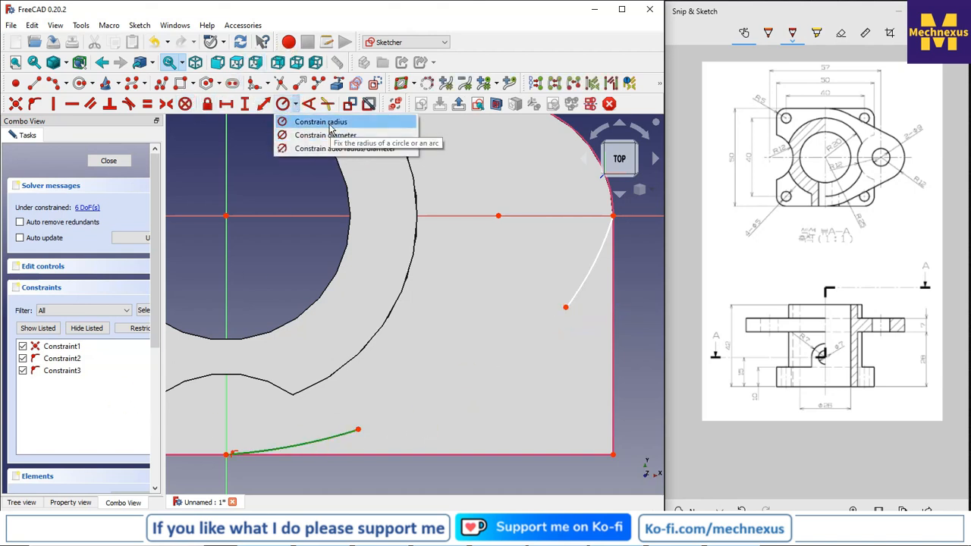
pyautogui.click(311, 121)
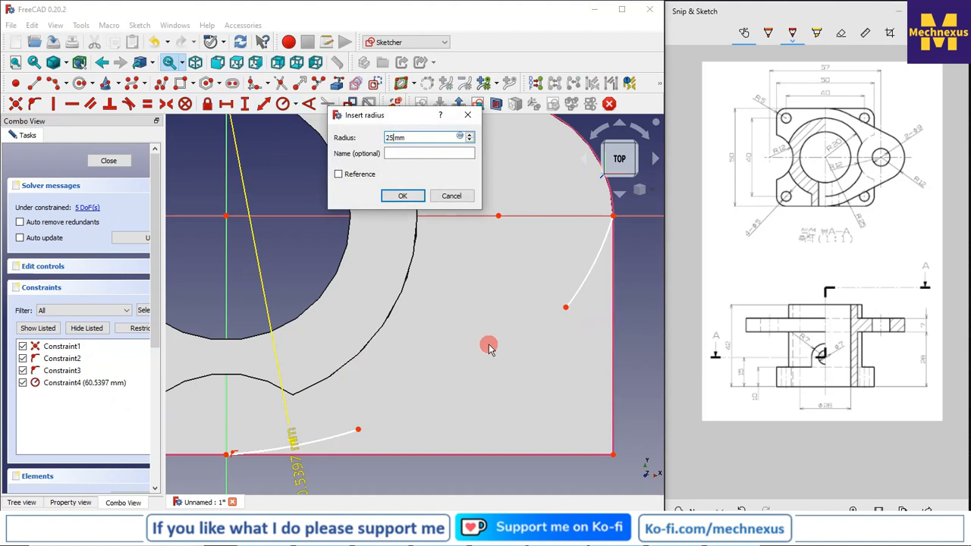
pyautogui.press('Return')
# - Constrain the R25 arc's centre to lie on the horizontal axis
pyautogui.scroll(-2, 347, 267)
pyautogui.scroll(2, 295, 272)
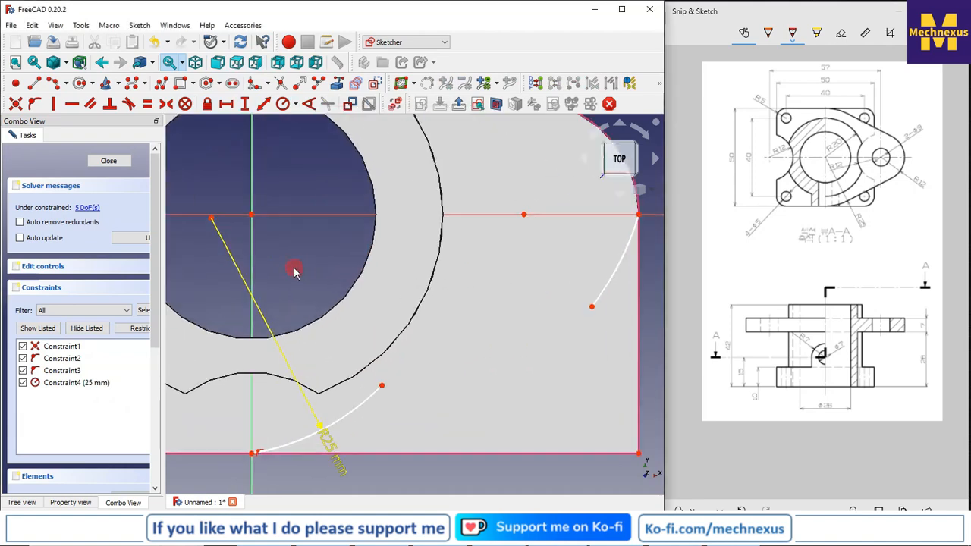
pyautogui.click(211, 220)
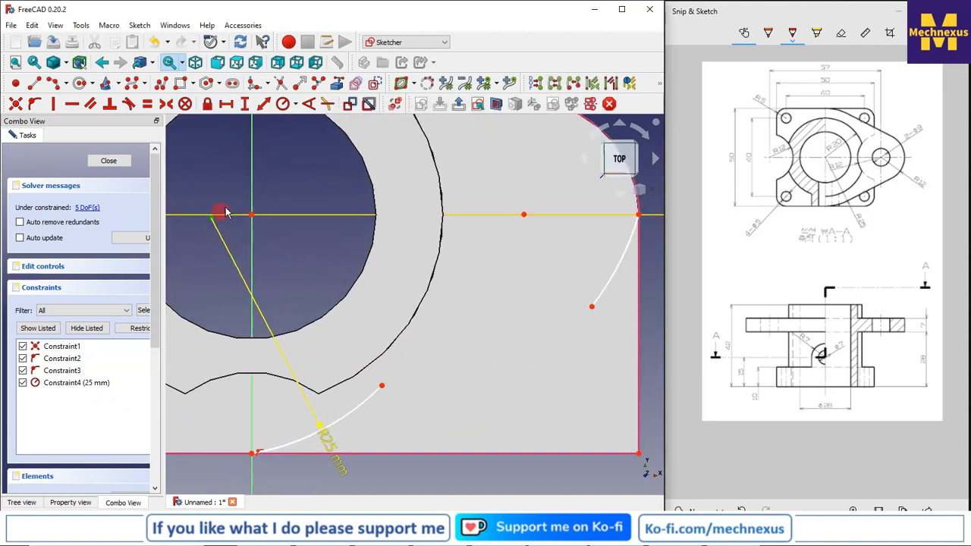
pyautogui.click(34, 104)
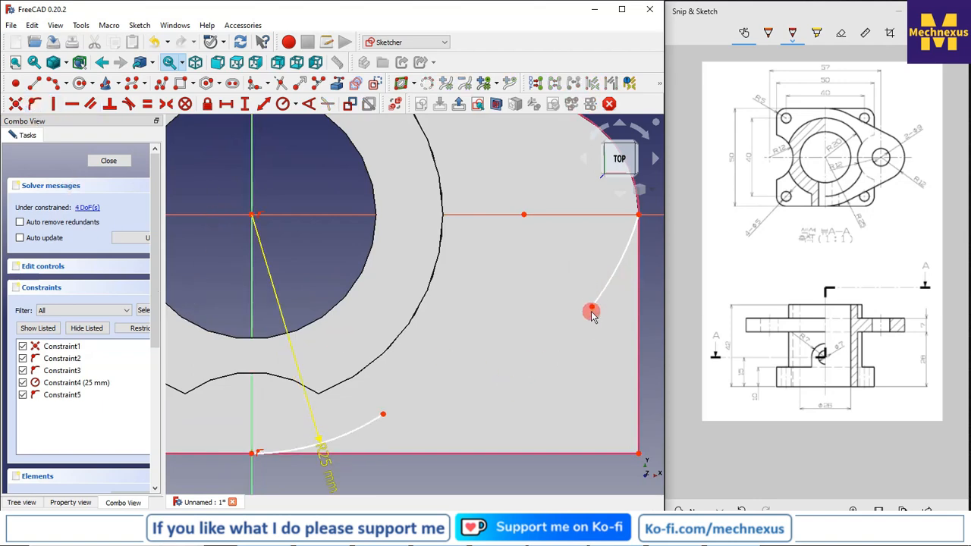
# - Make the new corner arc equal in radius to the linked R12 arc
pyautogui.click(605, 288)
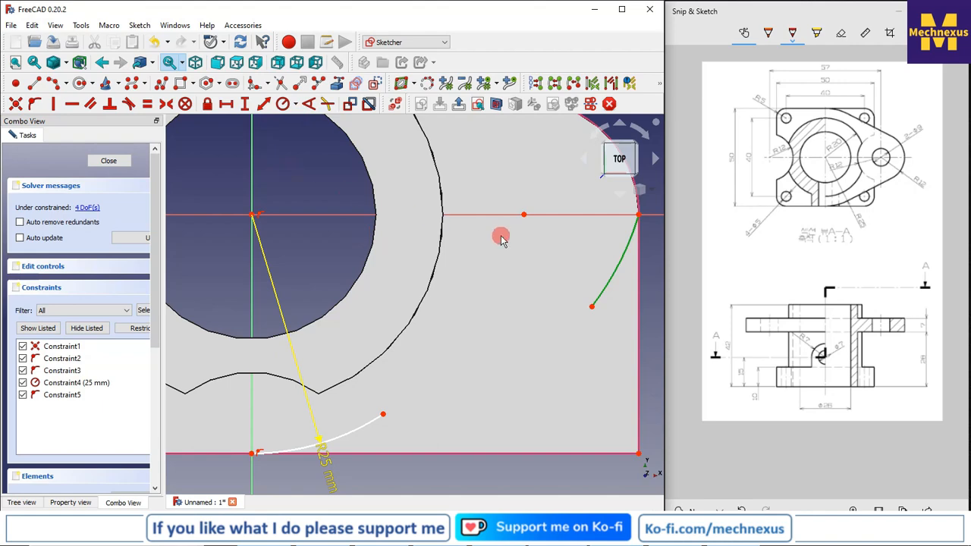
pyautogui.scroll(-2, 481, 258)
pyautogui.scroll(1, 444, 361)
pyautogui.scroll(-1, 522, 357)
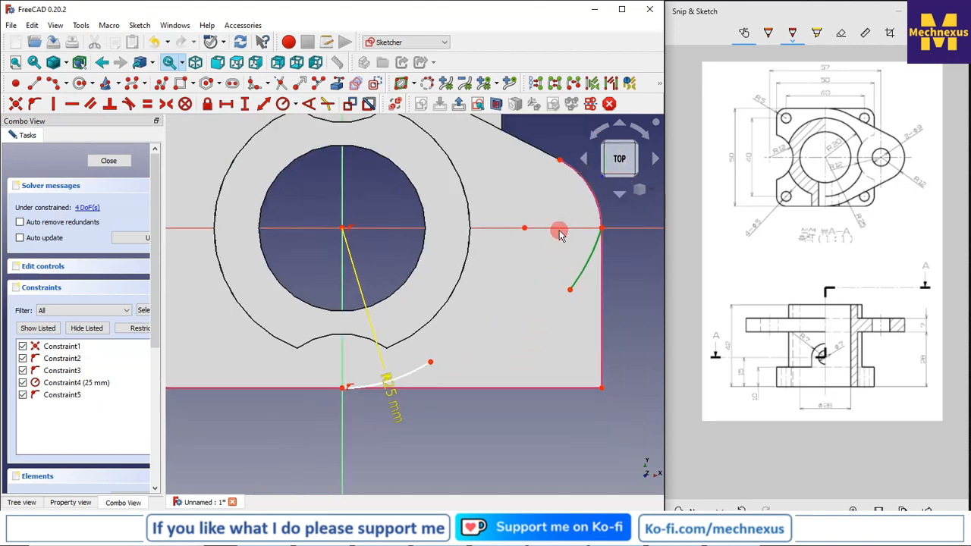
pyautogui.scroll(1, 562, 229)
pyautogui.click(601, 195)
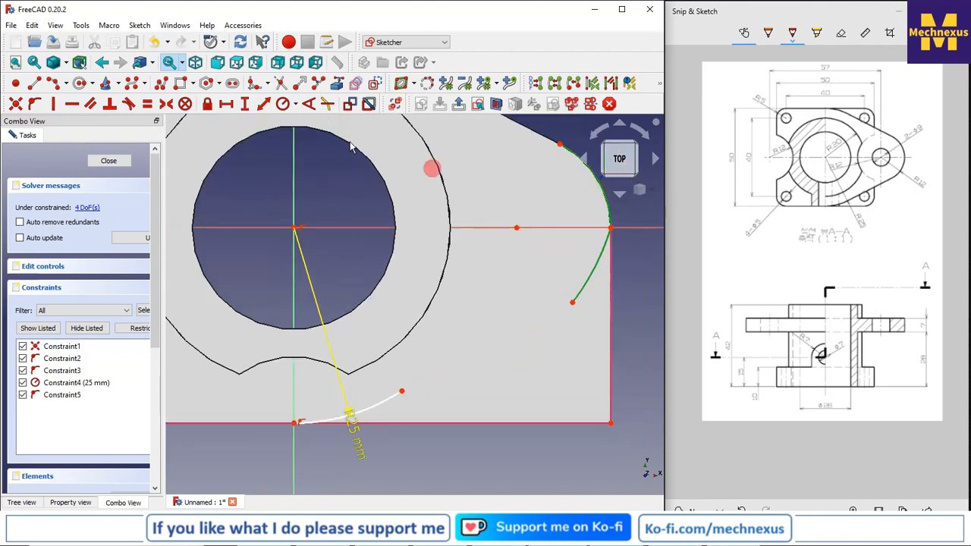
pyautogui.click(150, 105)
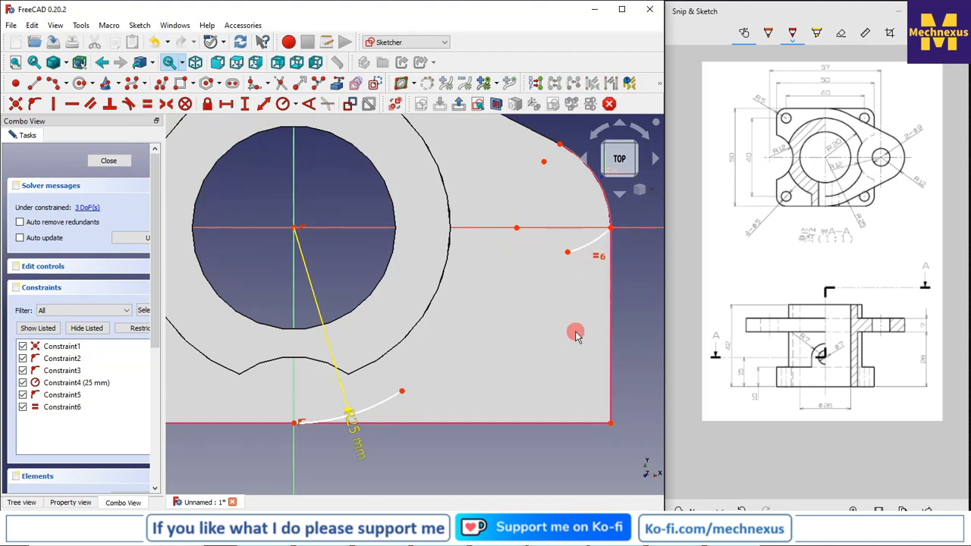
# - Make the new corner arc tangent to the linked R12 arc
pyautogui.click(601, 242)
pyautogui.click(609, 220)
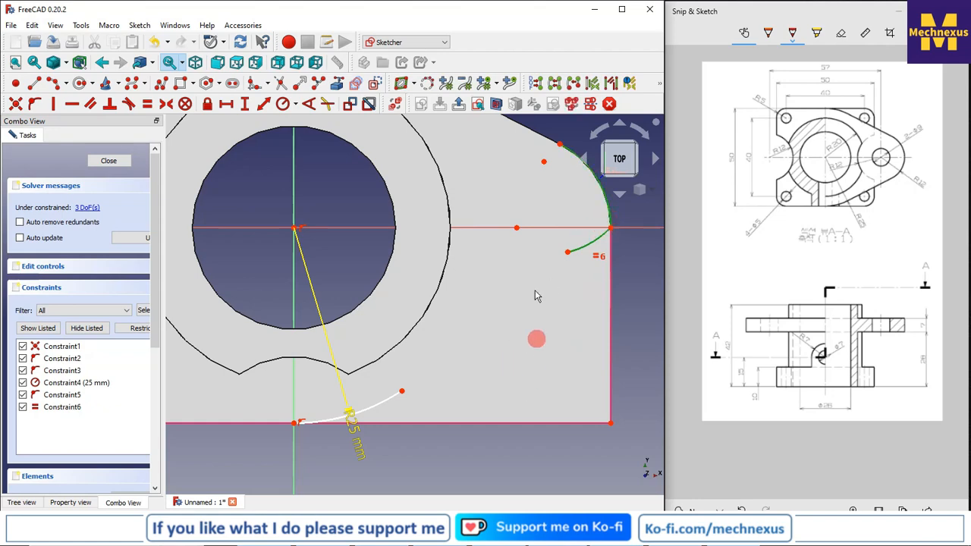
pyautogui.click(130, 105)
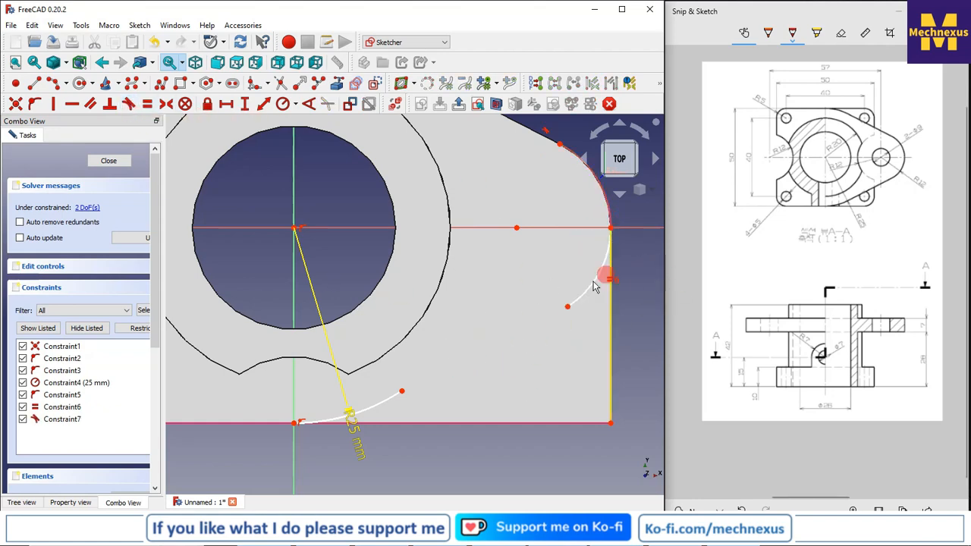
# - Draw a sloping line joining the free end of the R25 arc to the free end of the new corner arc
pyautogui.click(34, 83)
pyautogui.click(403, 392)
pyautogui.click(568, 306)
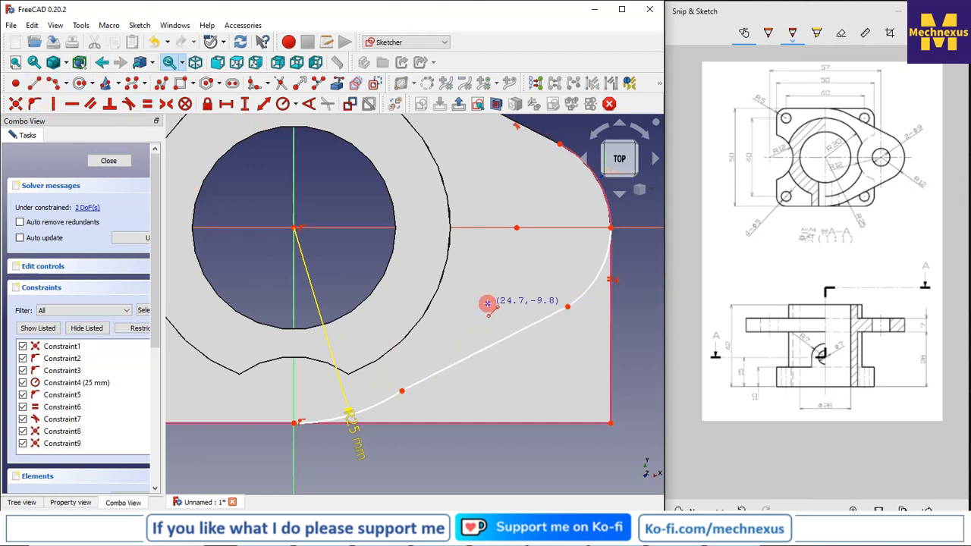
# - Make the sloping line tangent to both the R25 arc and the smaller corner arc
pyautogui.click(409, 389)
pyautogui.click(395, 398)
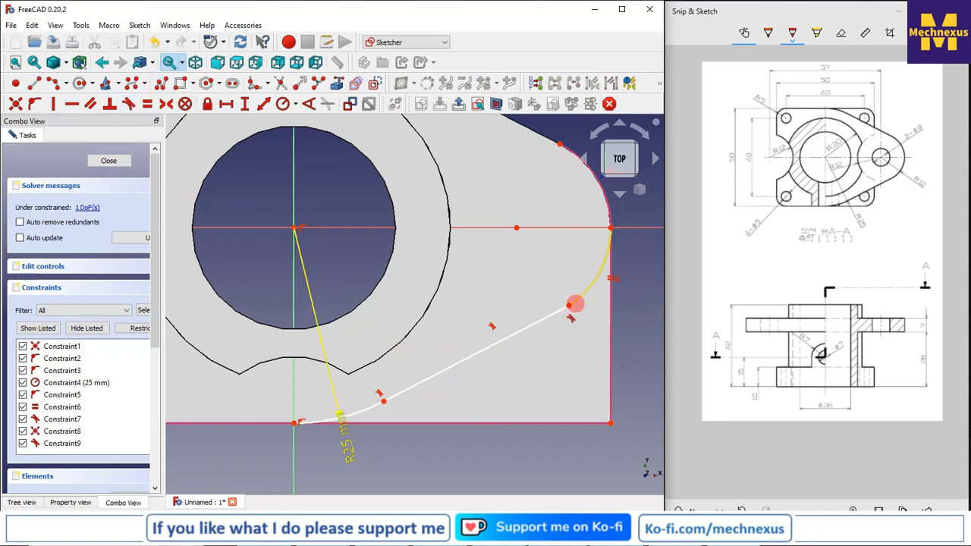
pyautogui.click(555, 312)
pyautogui.click(582, 295)
pyautogui.scroll(-2, 507, 273)
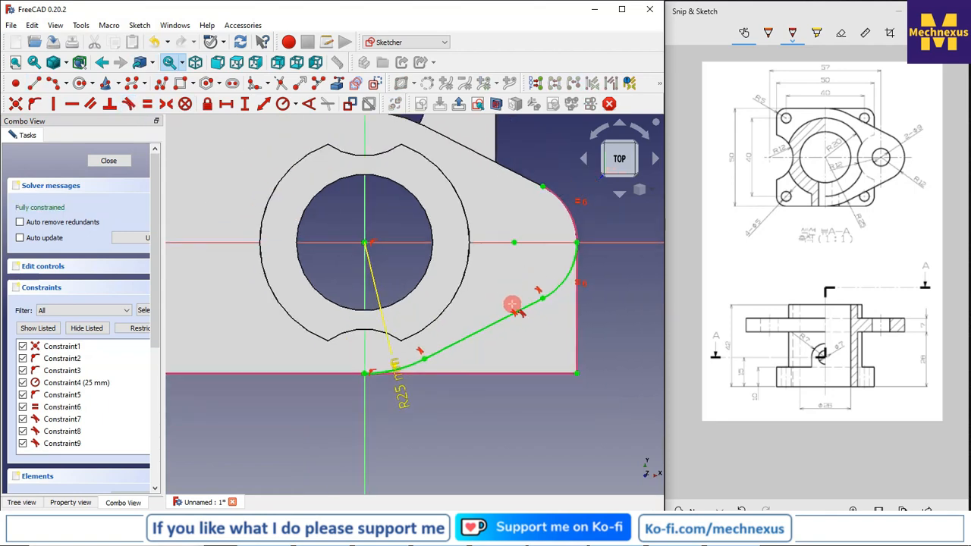